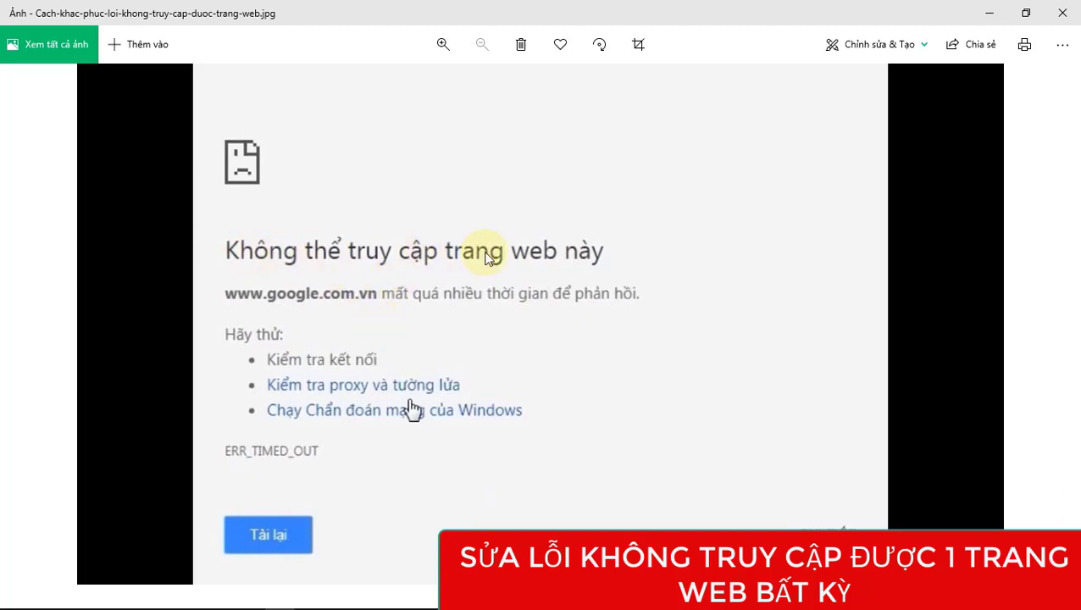
Minimize the error image and open the Windows folder on the WinToHDD (C:) drive in File Explorer.
left_click(989, 13)
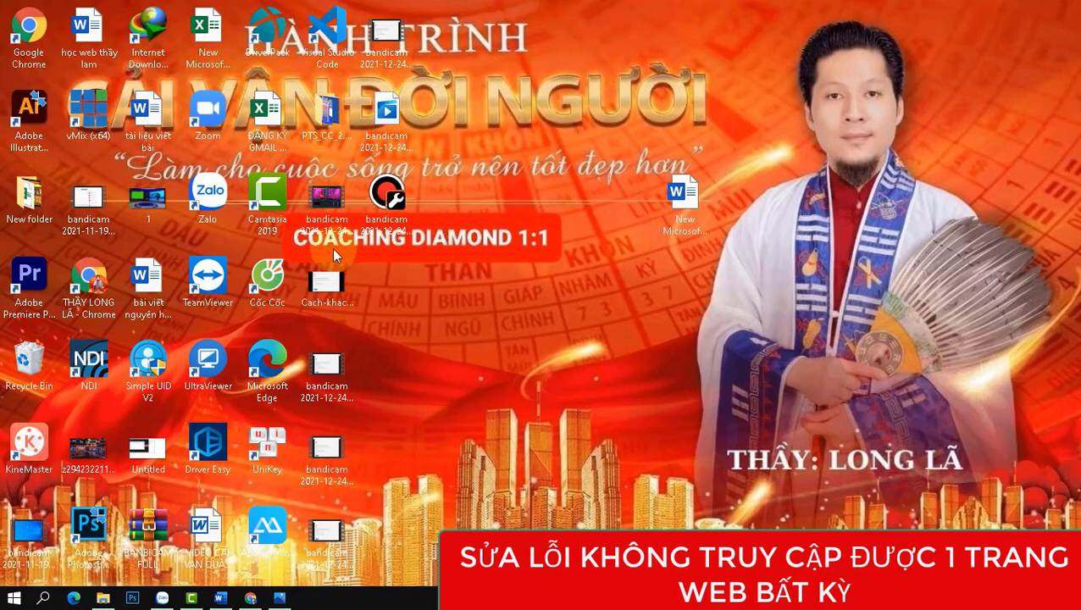
left_click(100, 597)
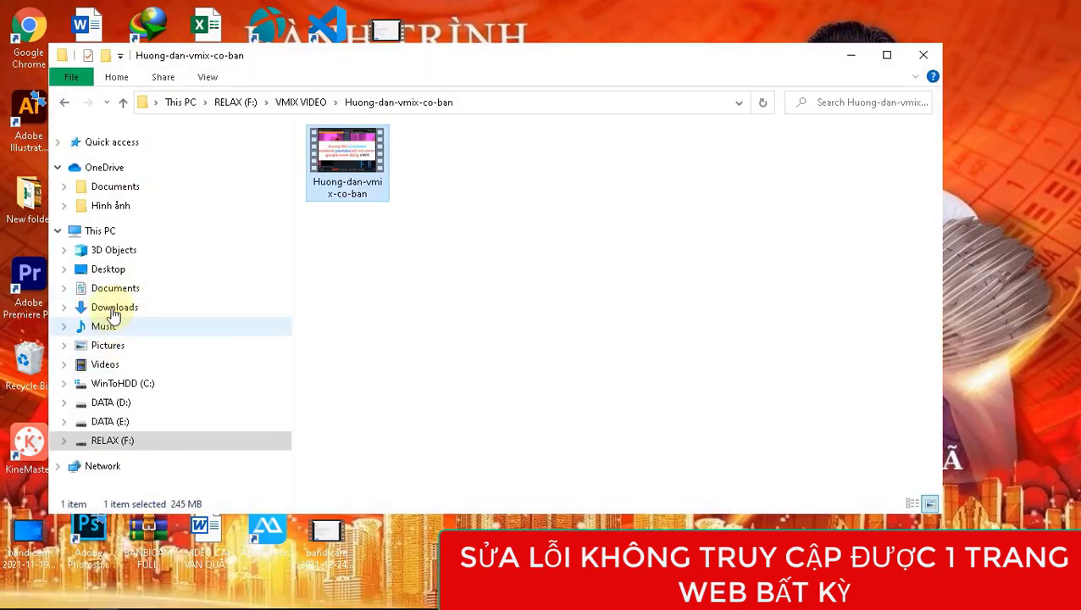
double_click(107, 233)
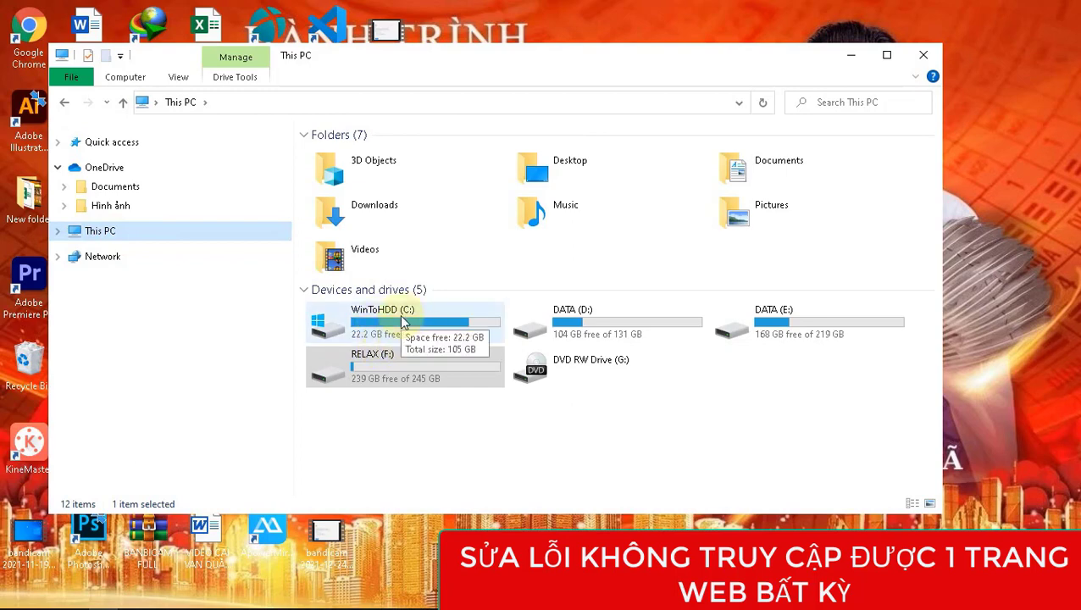
left_click(405, 322)
double_click(404, 322)
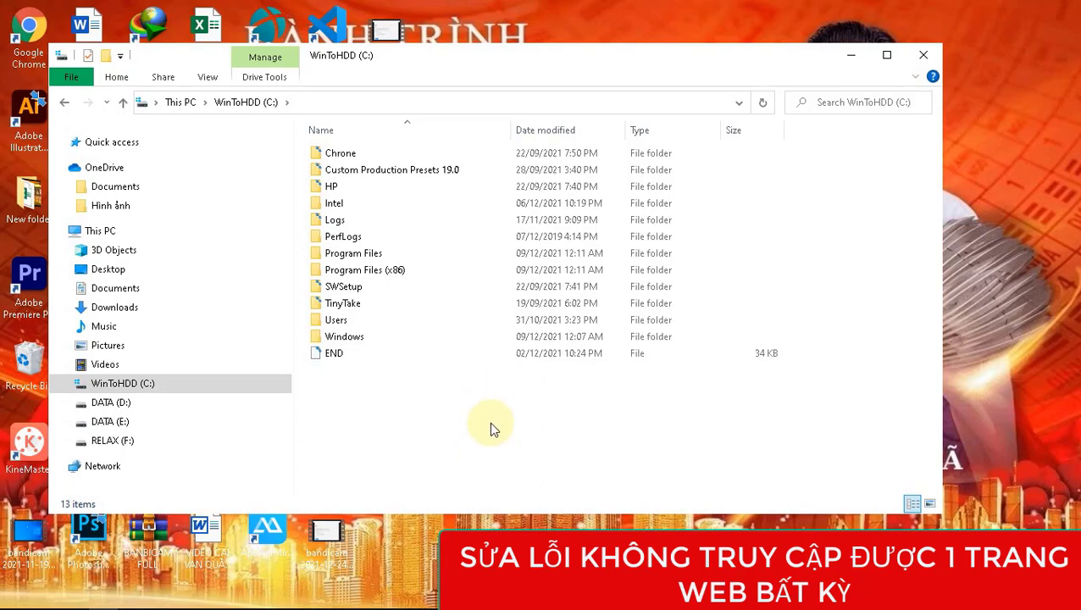
left_click(354, 340)
double_click(381, 340)
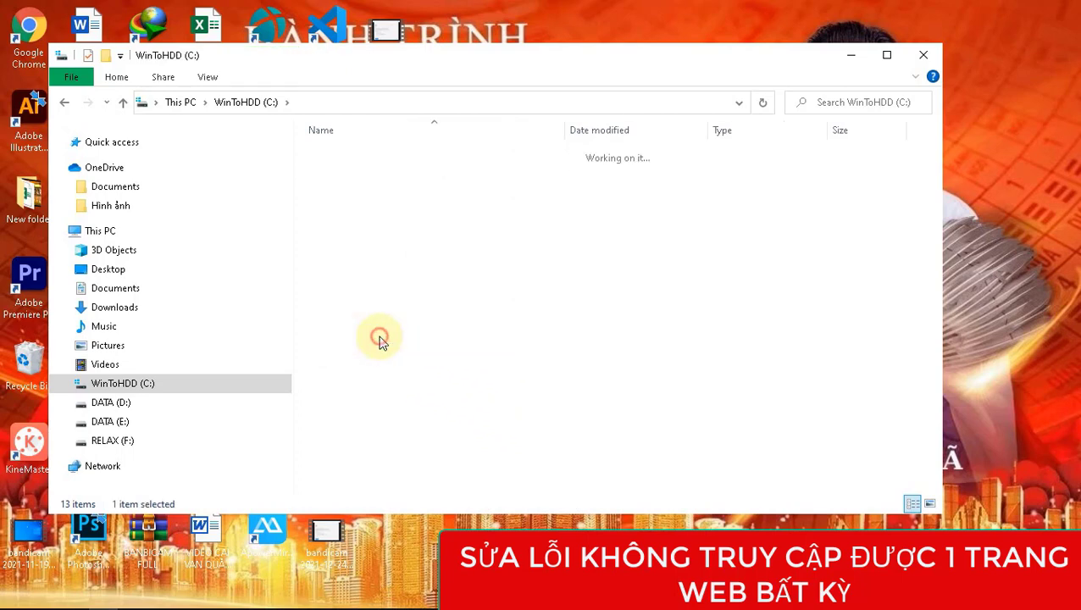
Go from the Windows folder into System32, drivers and open the etc folder.
scroll(381, 336, "down", 1)
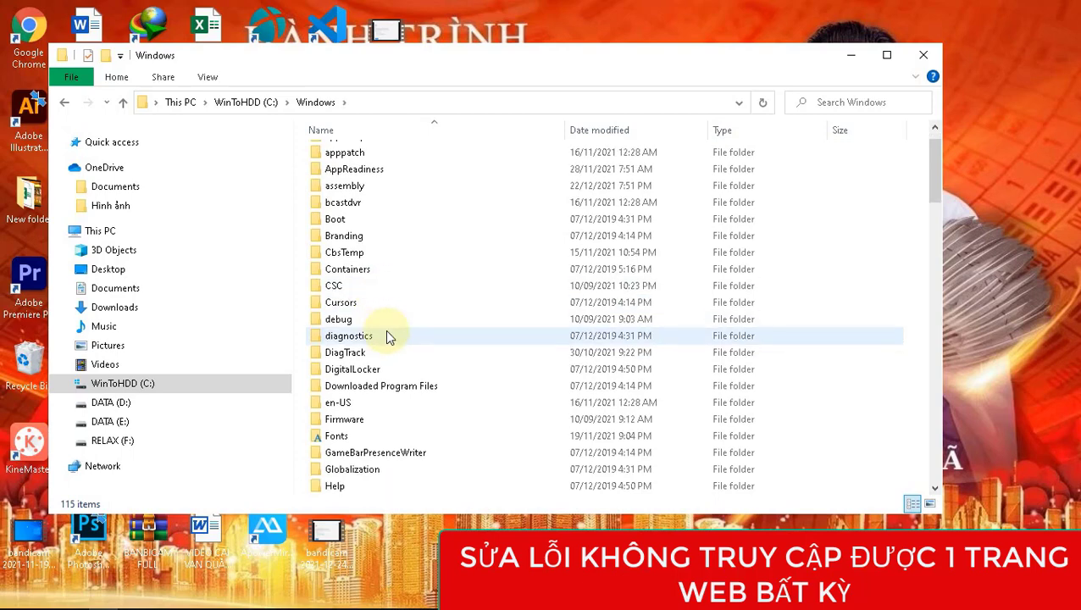
scroll(373, 382, "down", 7)
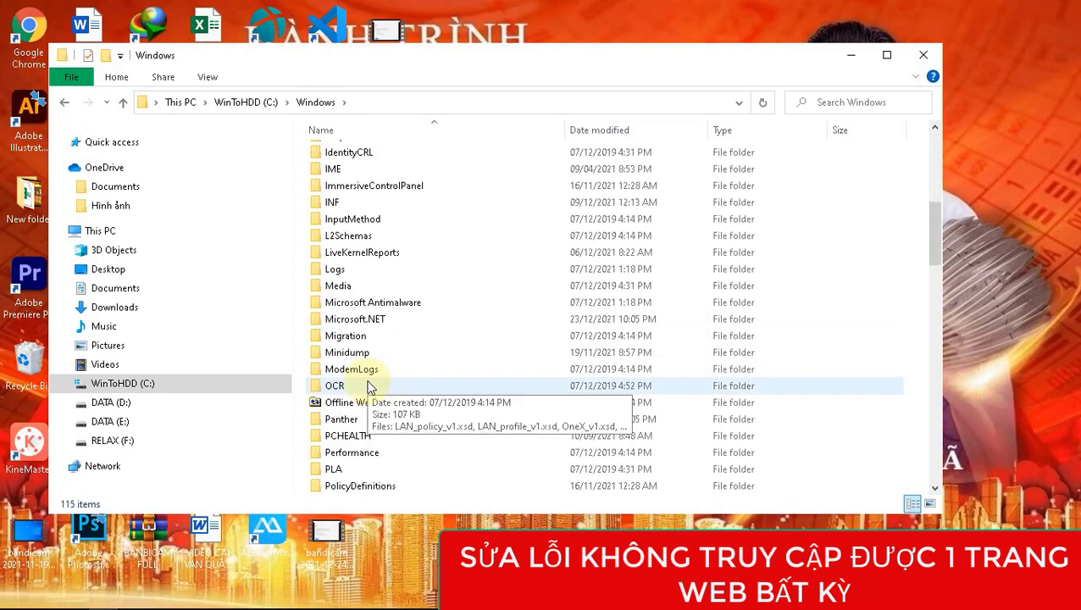
scroll(368, 387, "down", 8)
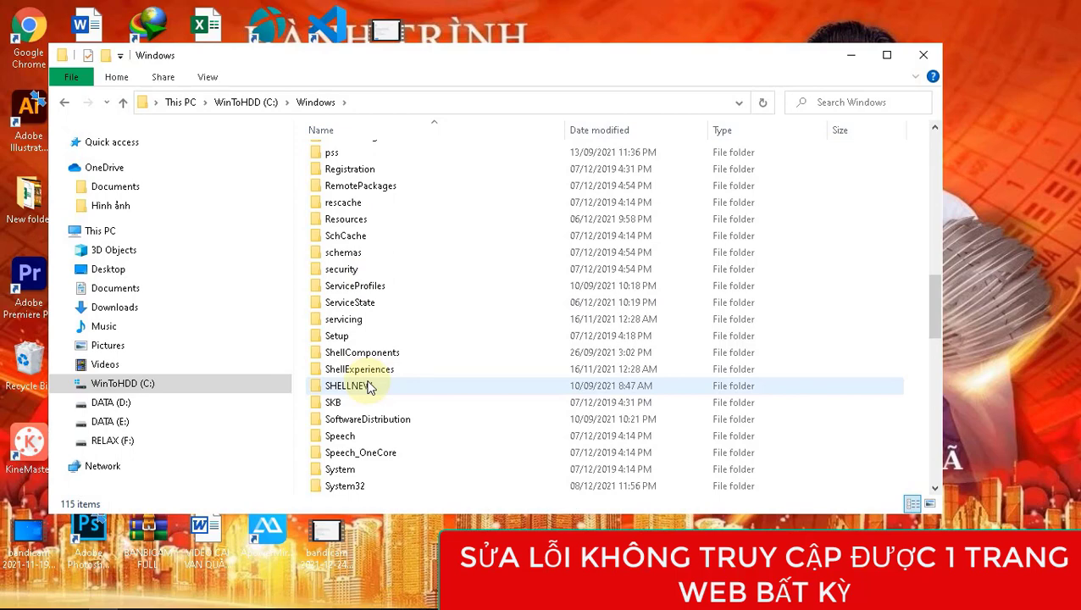
scroll(371, 387, "down", 2)
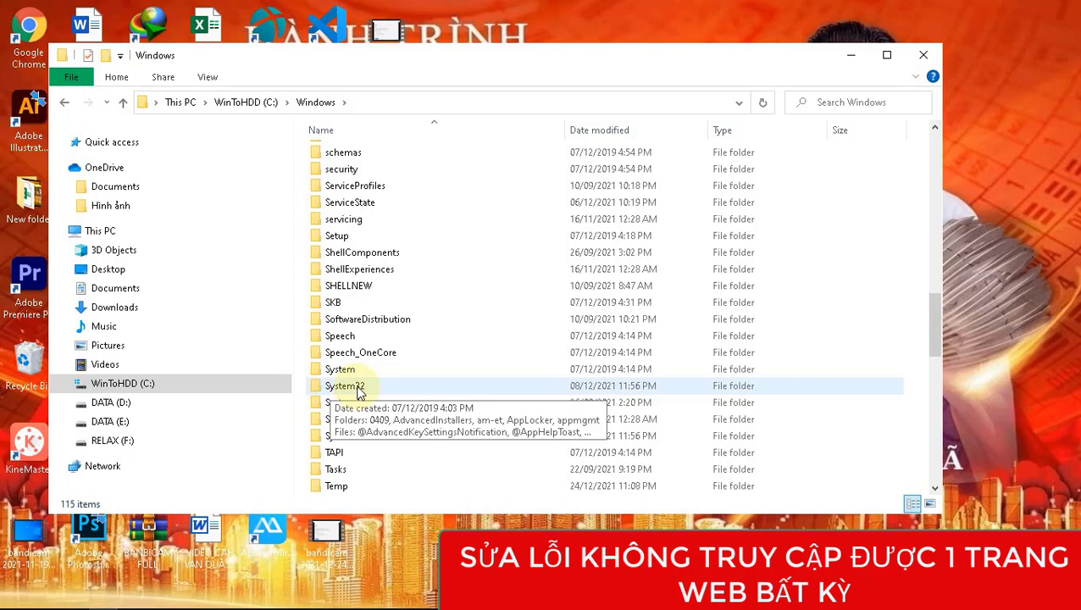
double_click(359, 390)
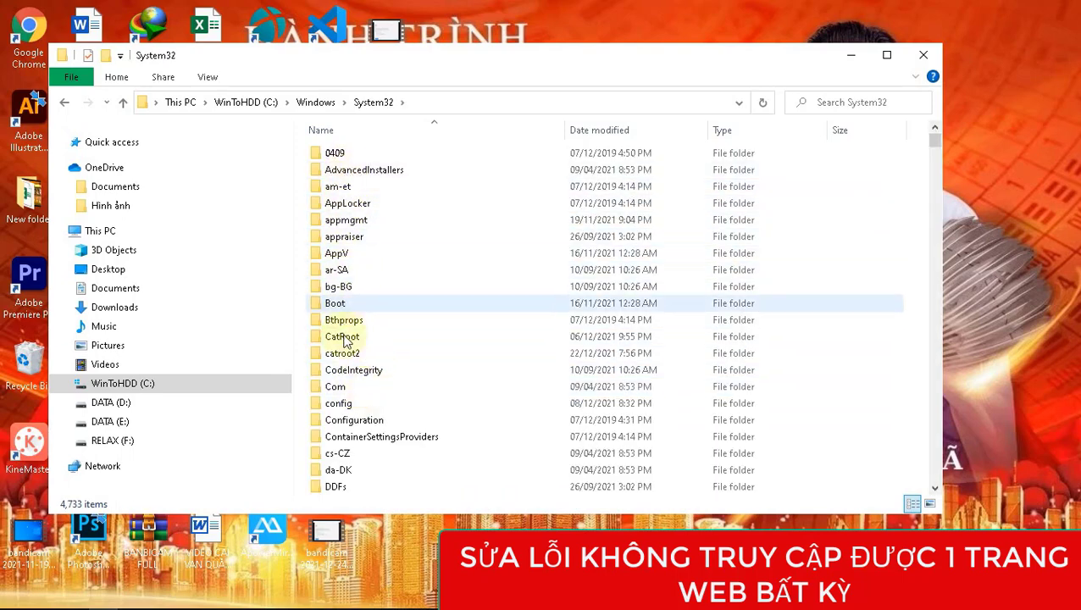
scroll(351, 381, "down", 3)
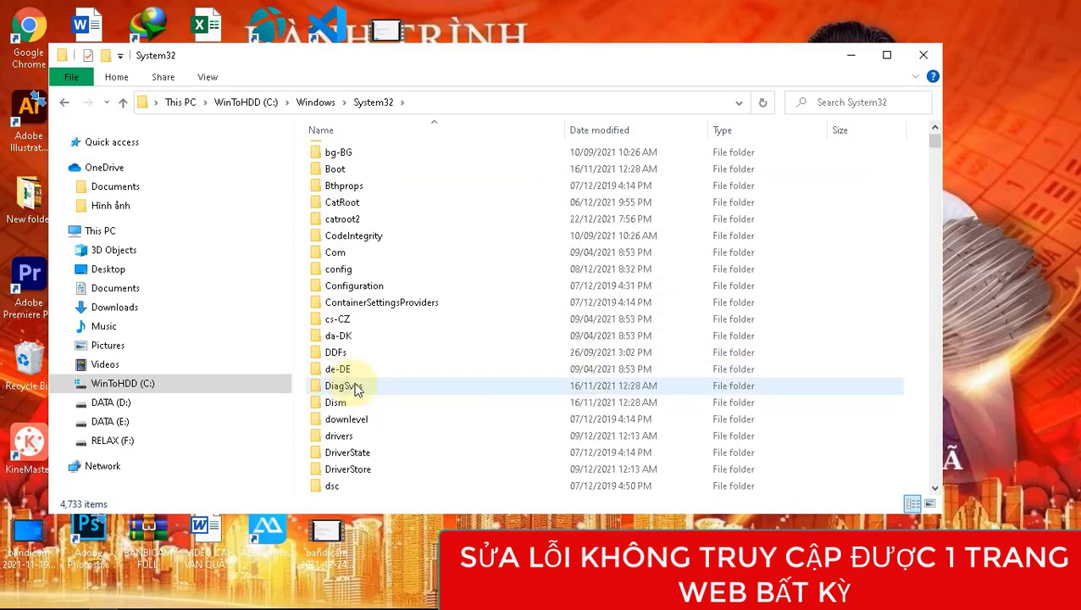
left_click(347, 441)
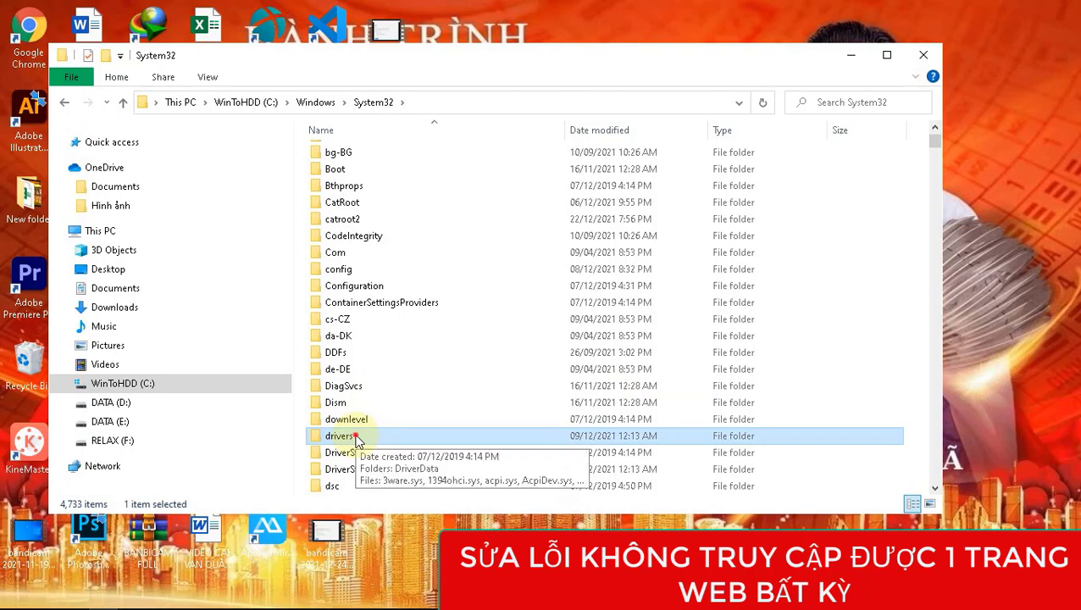
double_click(356, 439)
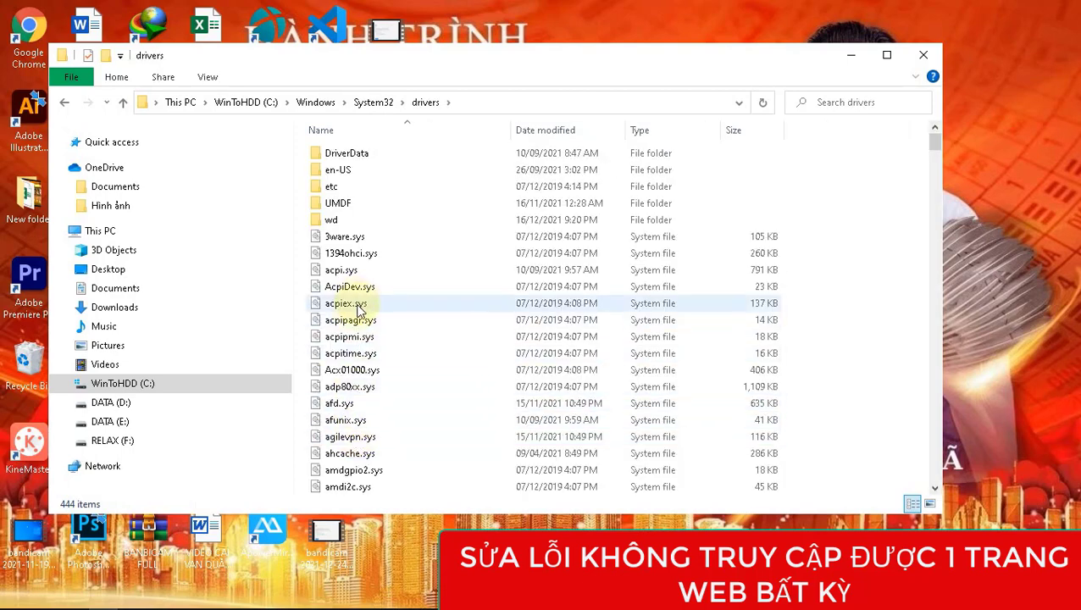
double_click(344, 195)
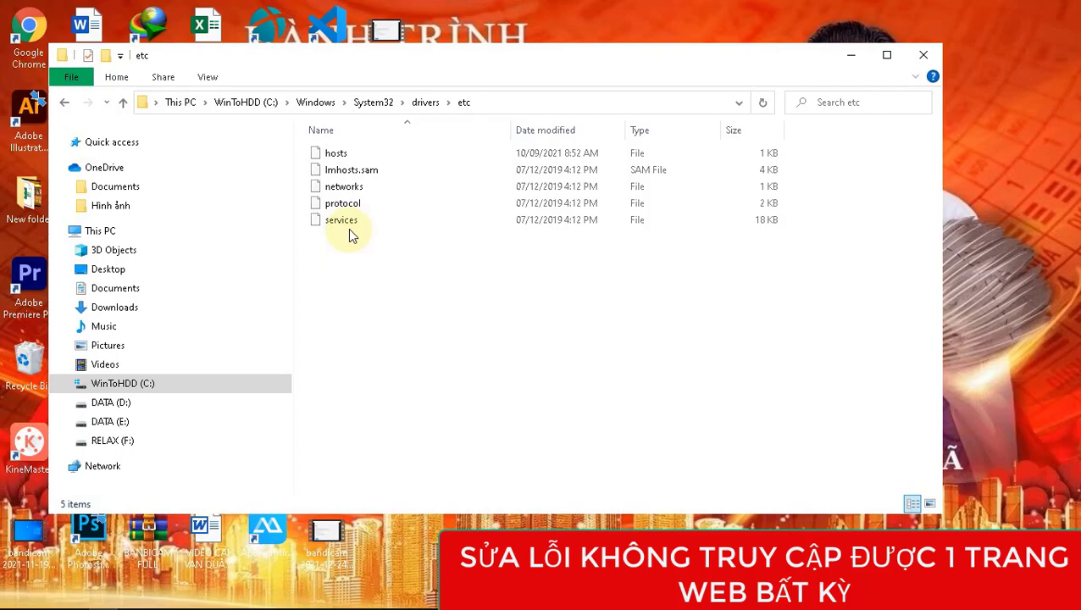
Open the hosts file in Notepad and delete its last entry, 127.0.0.1 app.drivereasy.com.
double_click(356, 158)
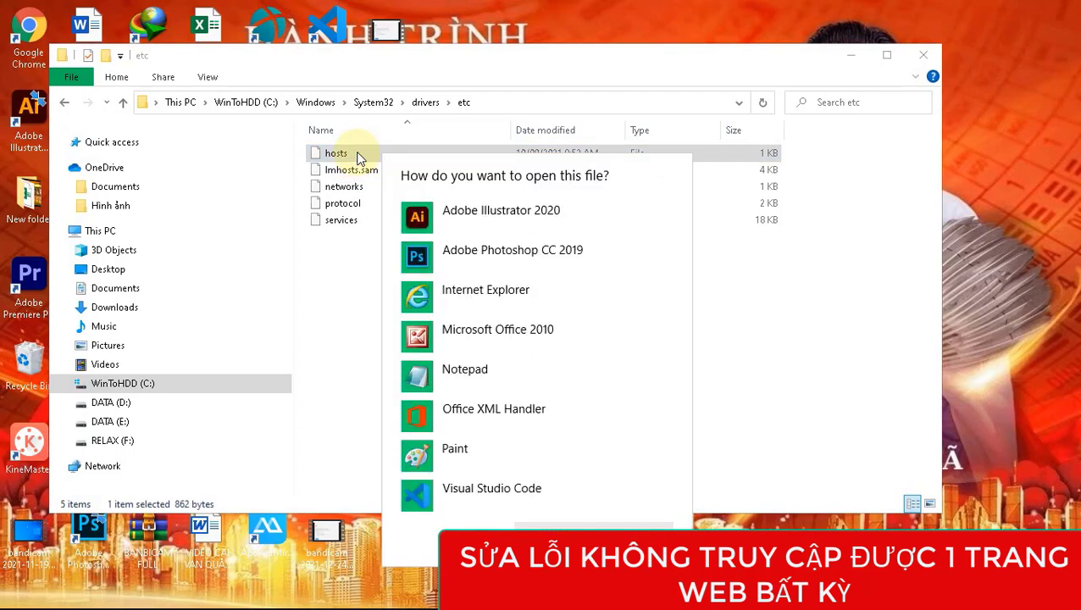
left_click(454, 382)
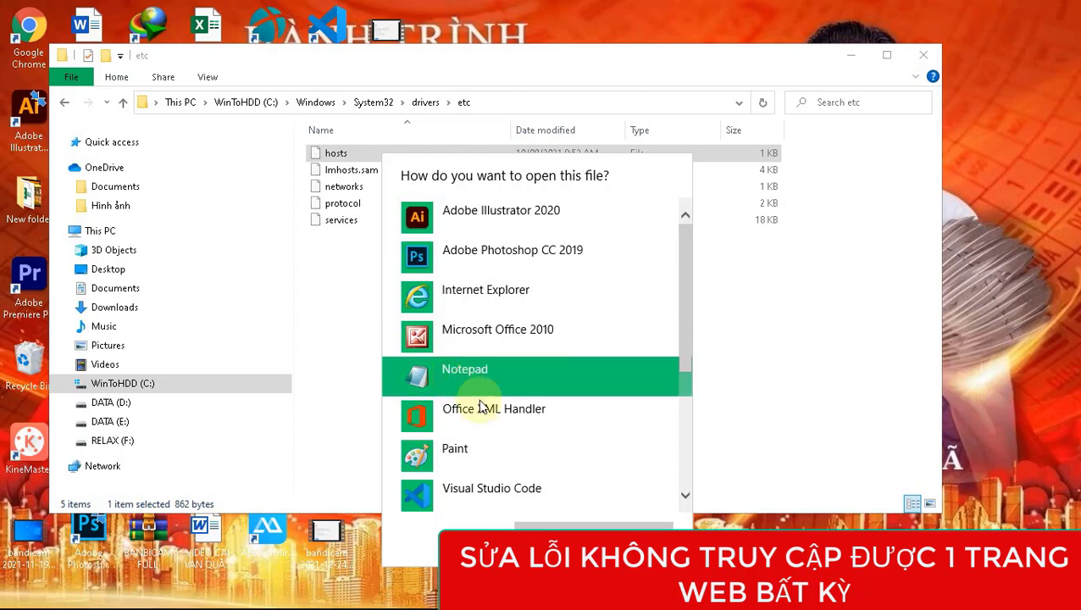
left_click(593, 526)
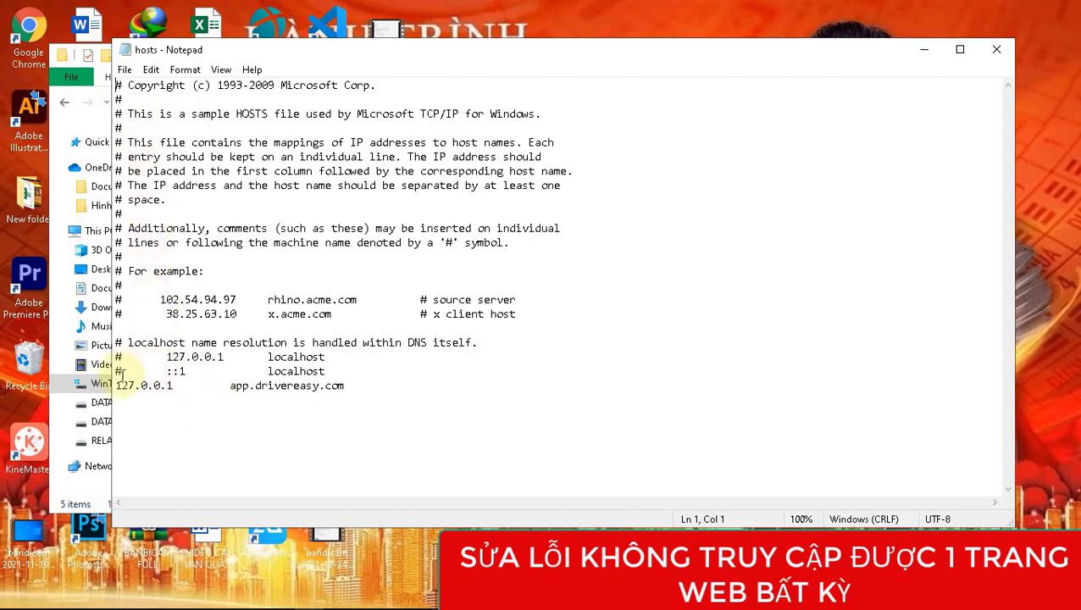
left_click_drag(117, 383, 355, 399)
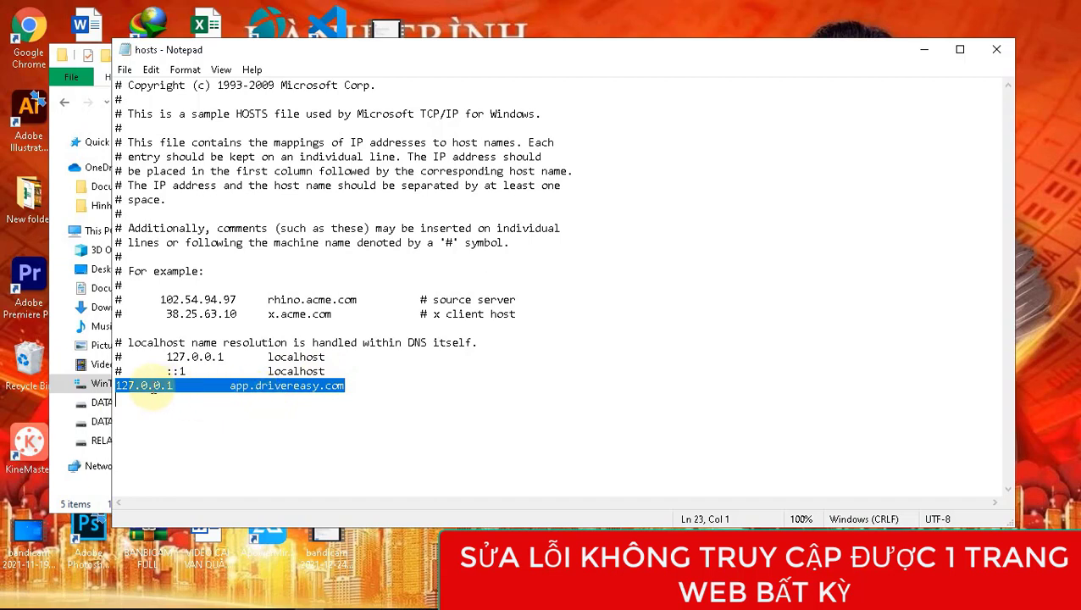
key("Delete")
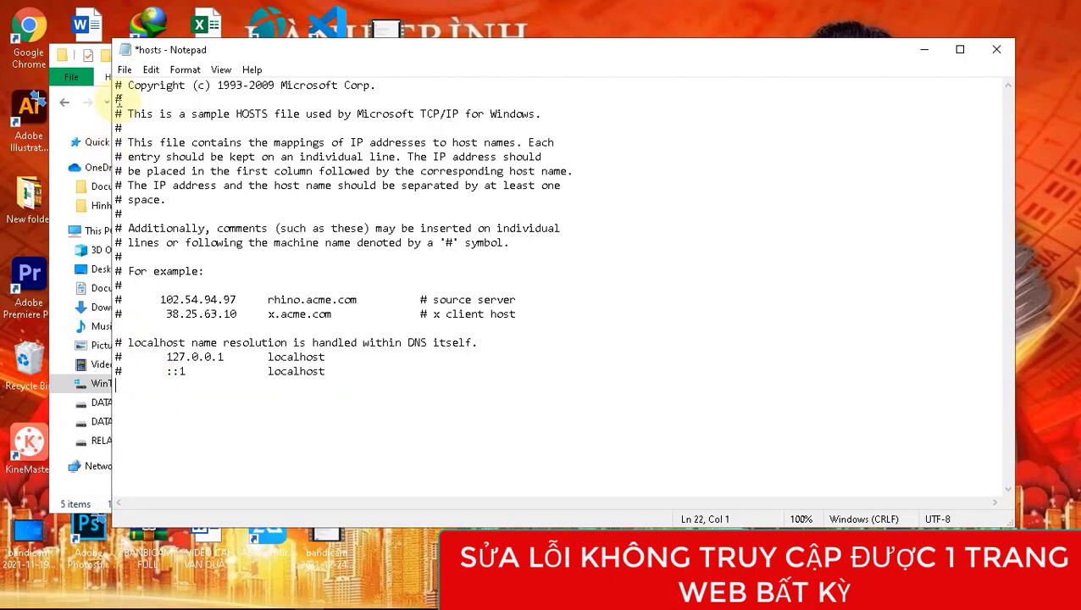
Save the edited hosts file as a text document named hosts in the Documents folder and close Notepad.
left_click(124, 71)
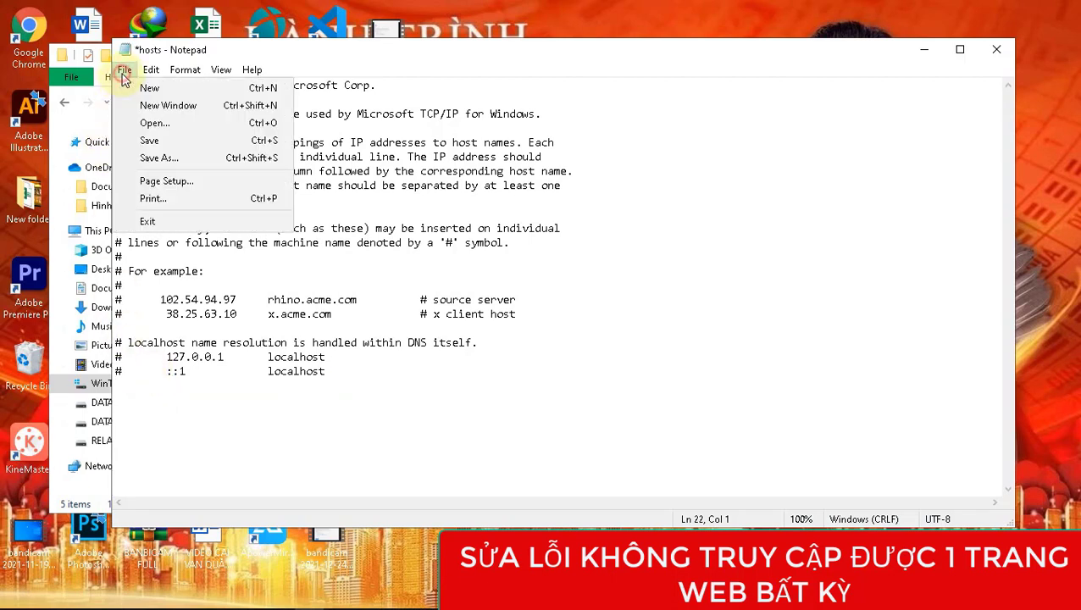
left_click(153, 146)
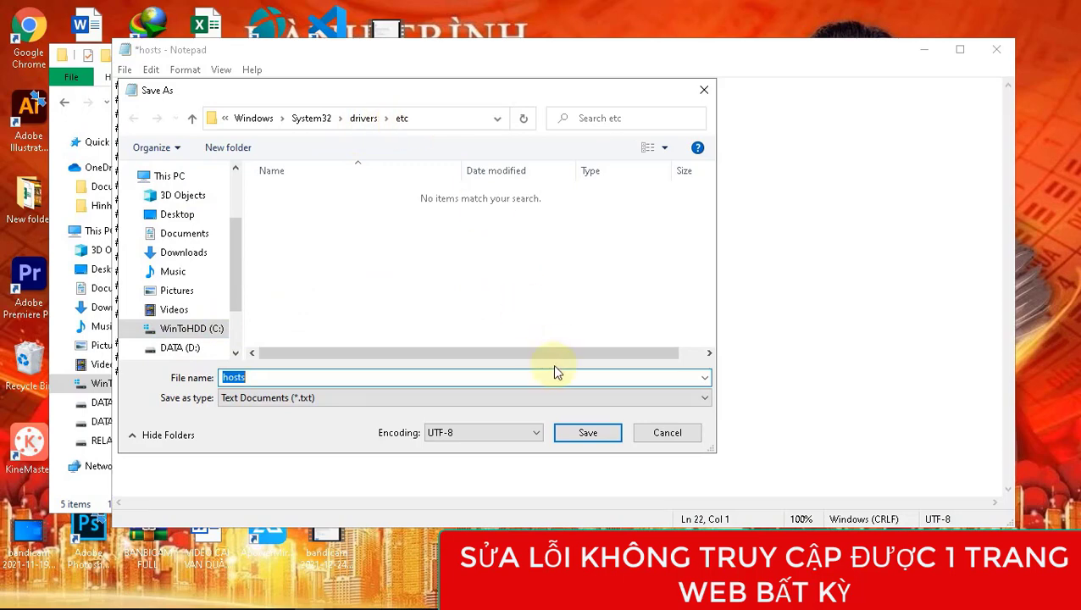
left_click(588, 434)
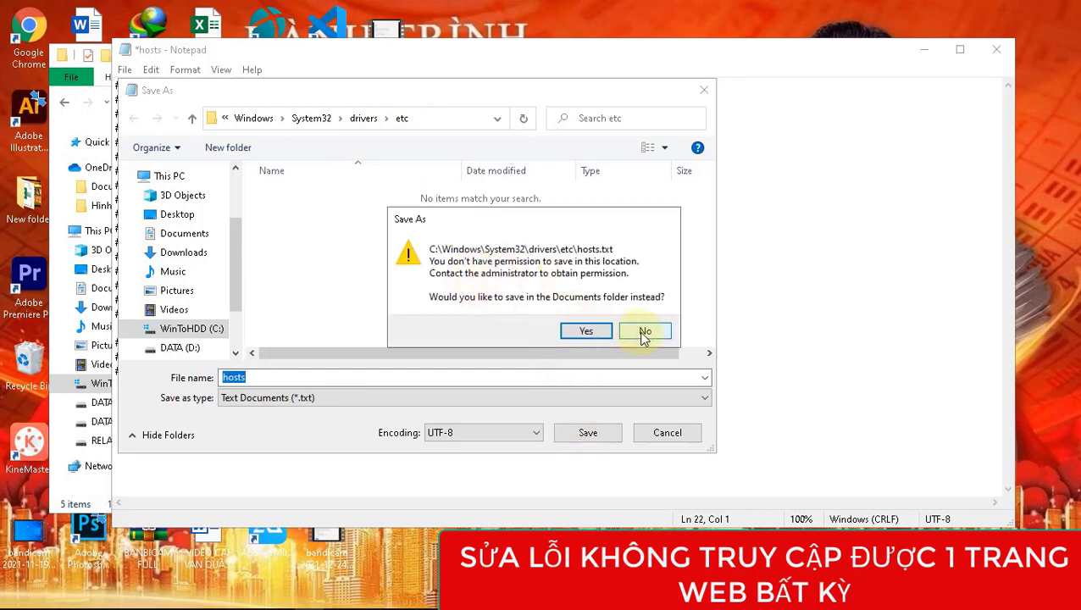
left_click(591, 332)
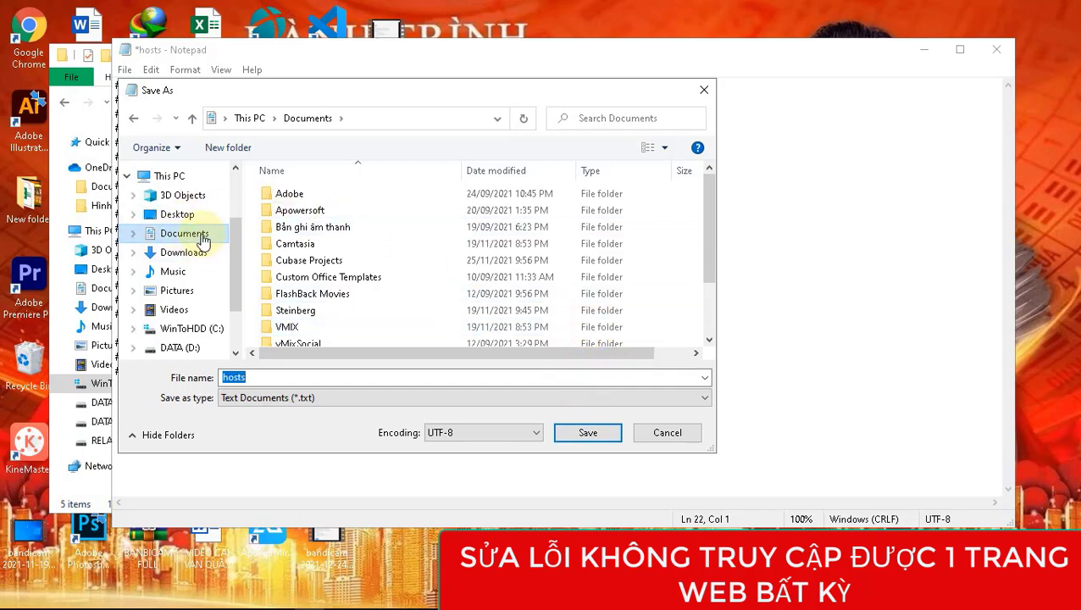
left_click(260, 377)
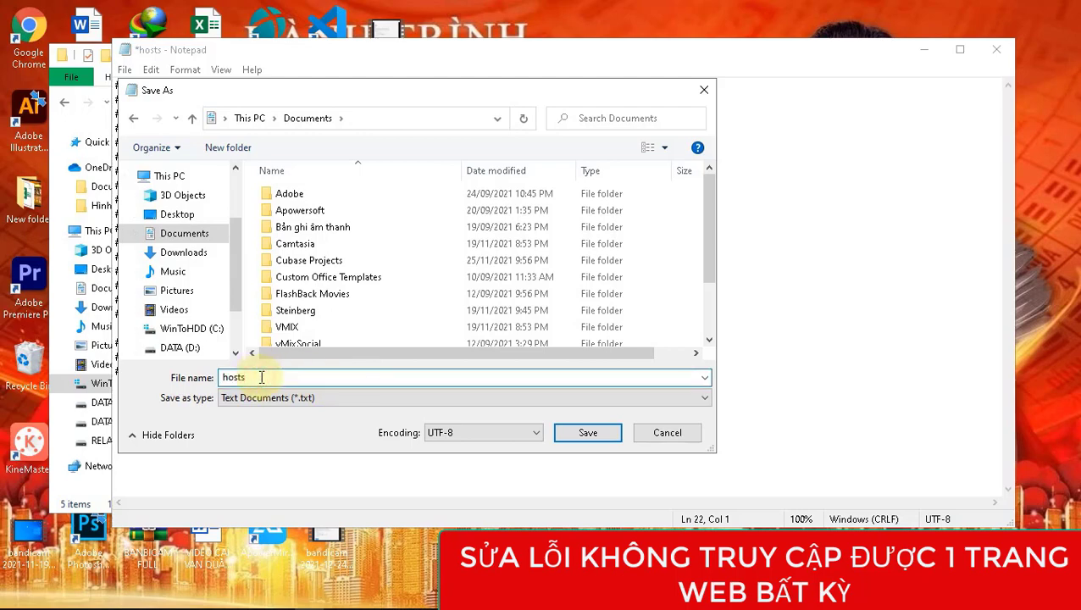
left_click(596, 433)
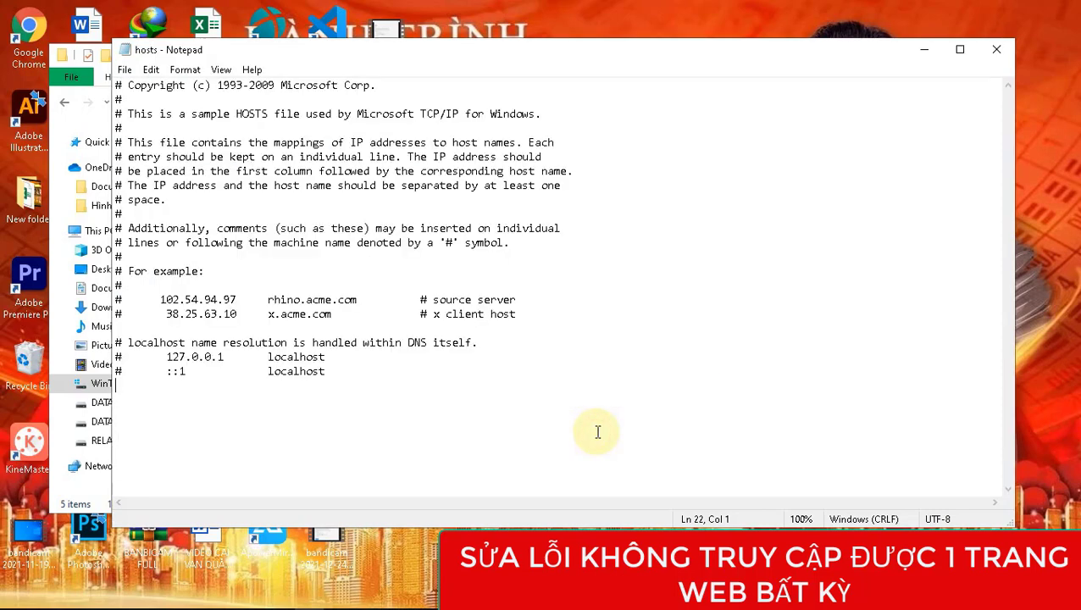
left_click(985, 51)
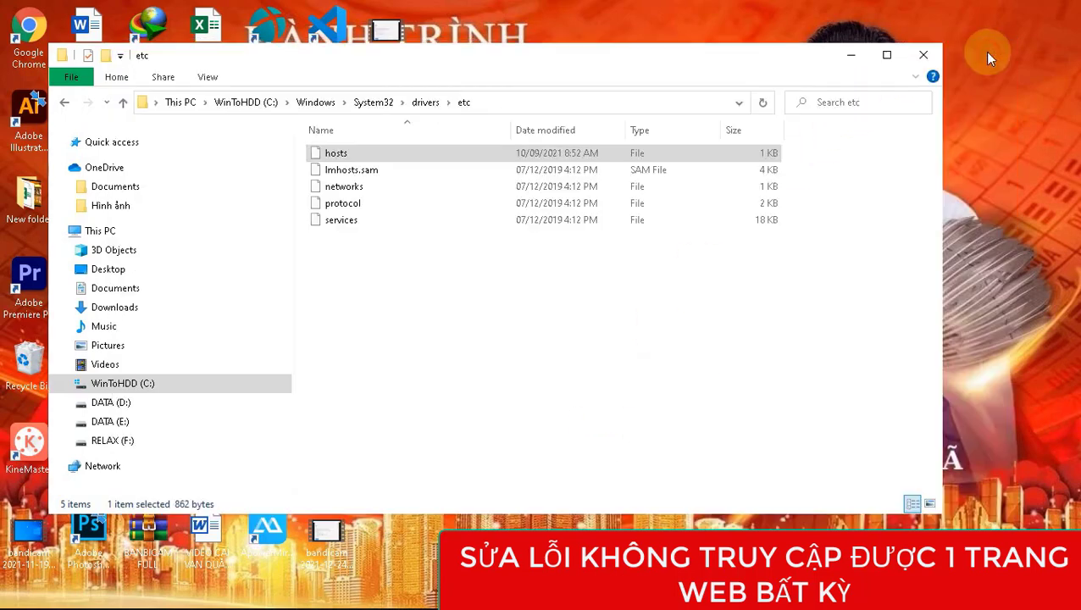
Open the Documents folder under This PC and select the saved hosts text file.
left_click(116, 192)
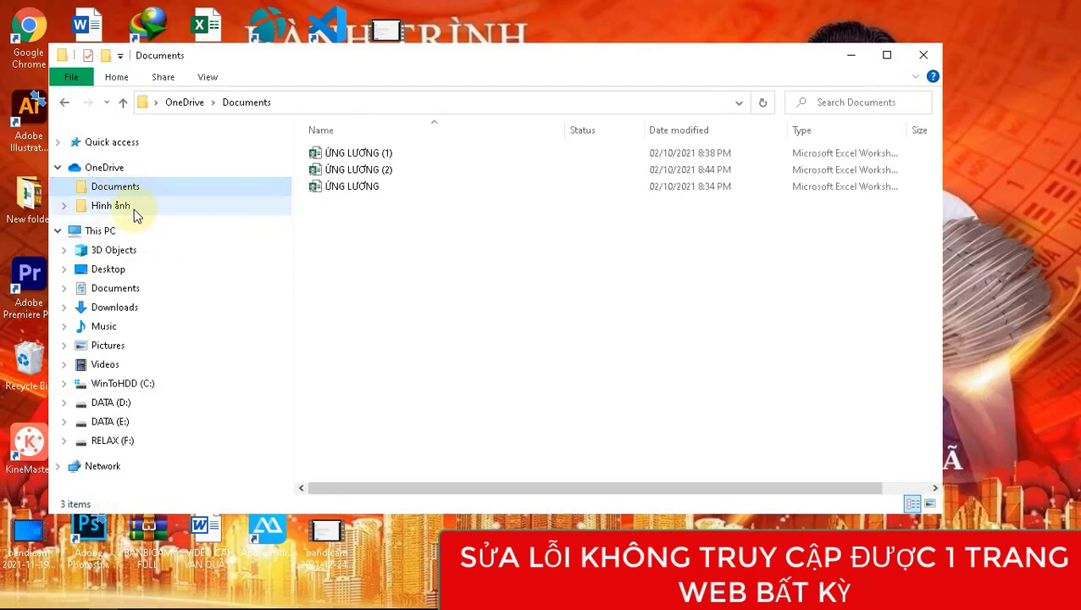
left_click(117, 290)
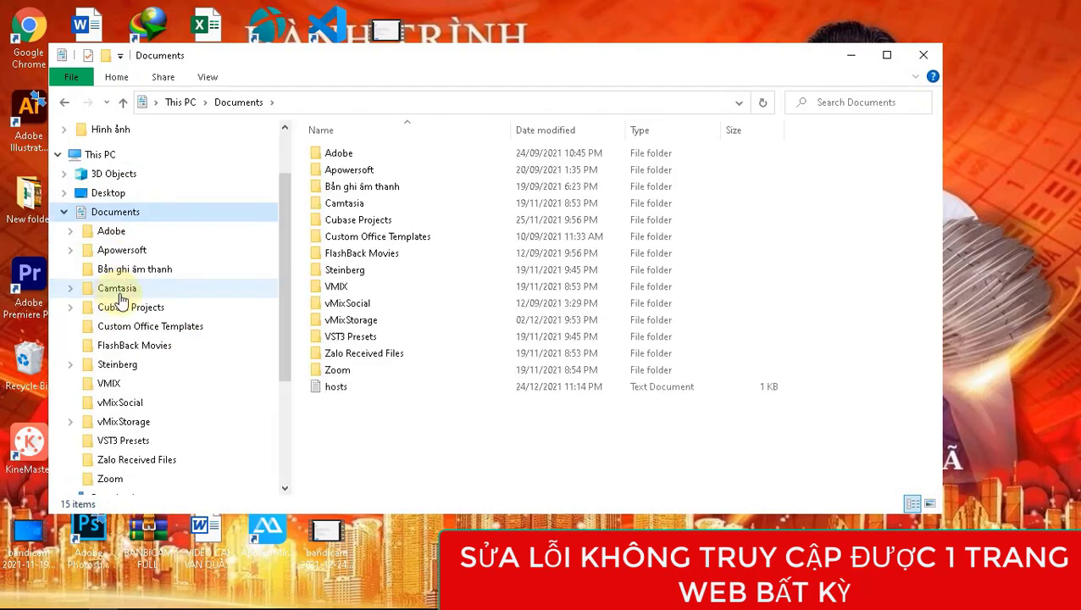
left_click(339, 393)
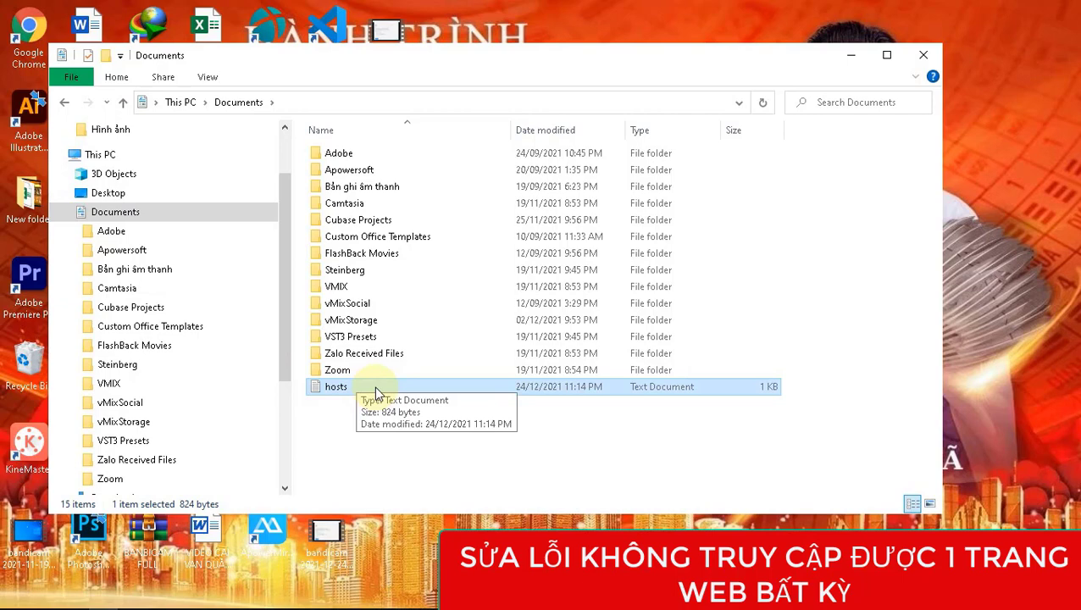
Go to This PC and open the Windows folder on the WinToHDD (C:) drive.
mouse_move(249, 601)
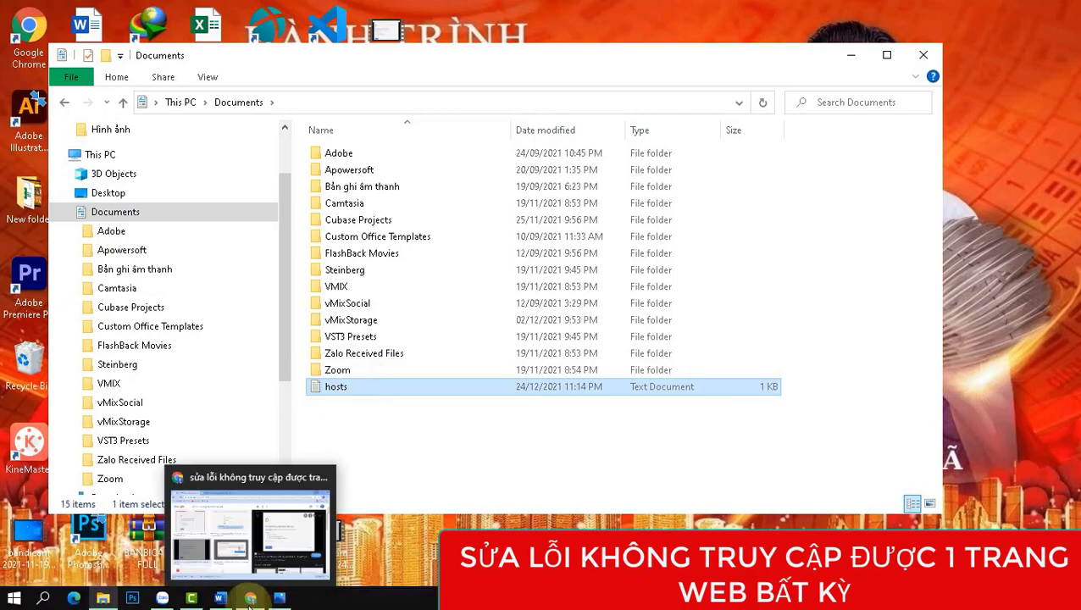
mouse_move(116, 601)
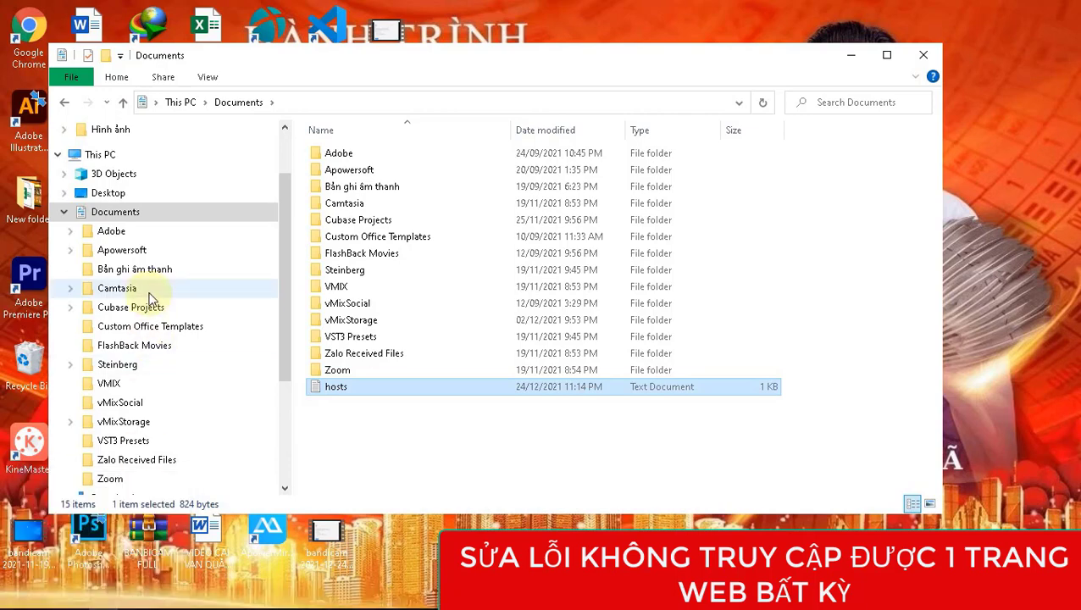
left_click(63, 212)
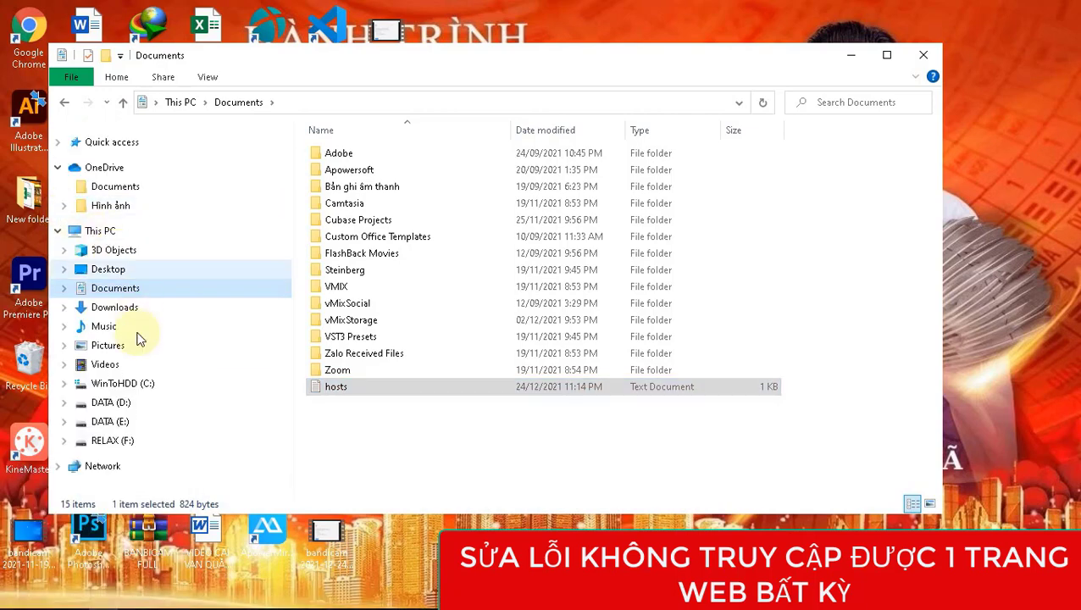
double_click(106, 236)
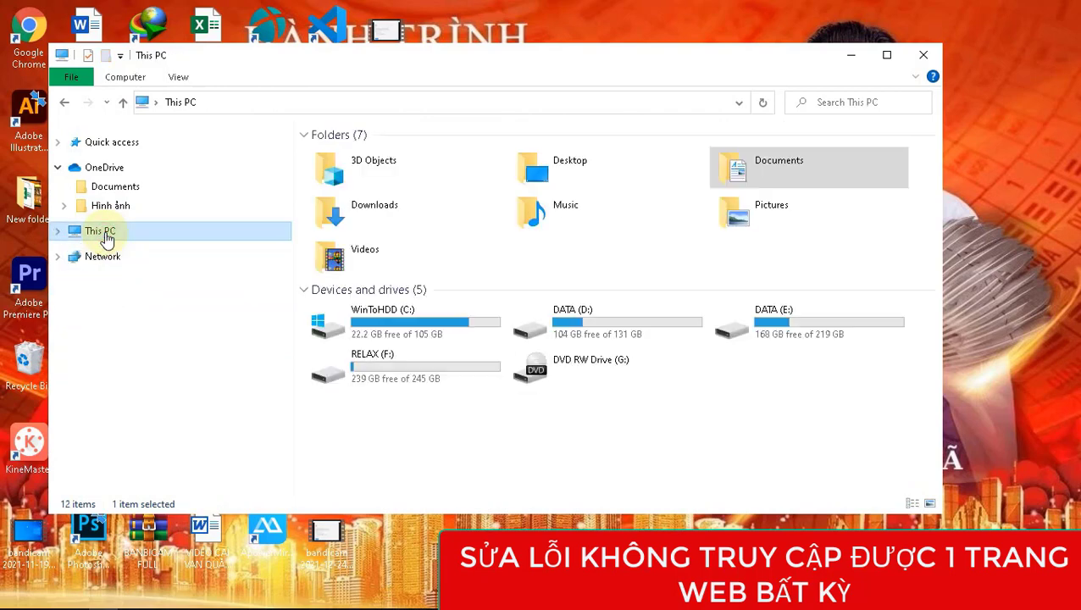
double_click(409, 322)
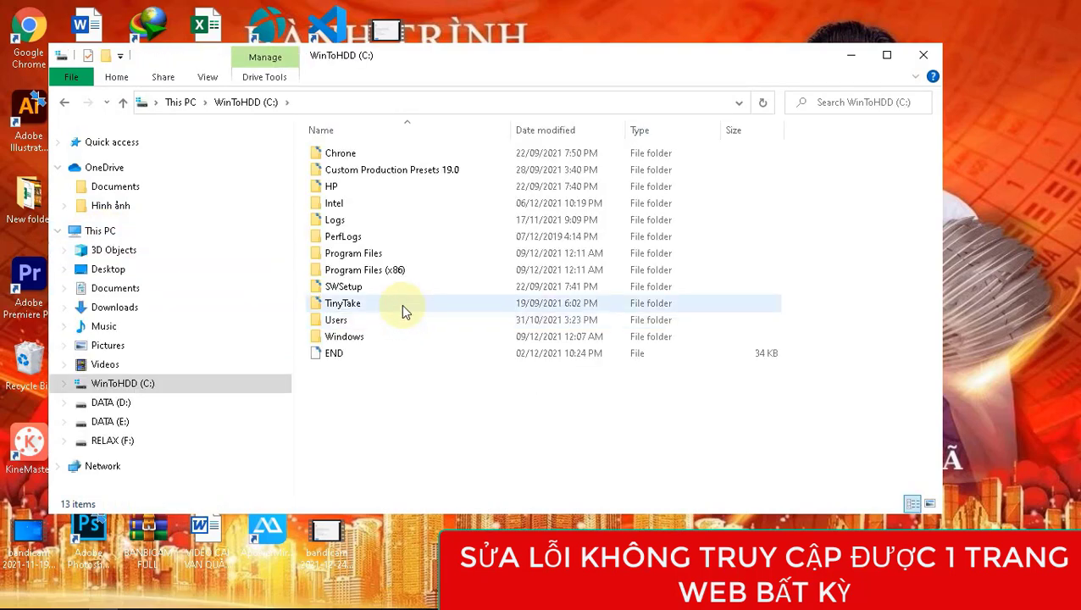
double_click(347, 338)
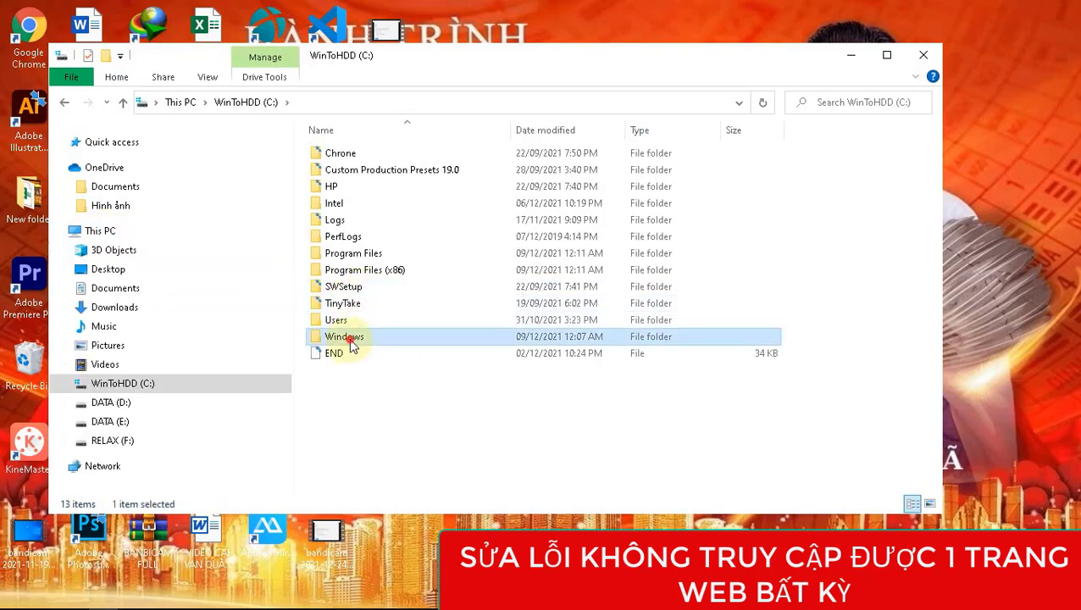
Go from the Windows folder through System32 and drivers into the etc folder.
scroll(348, 356, "down", 10)
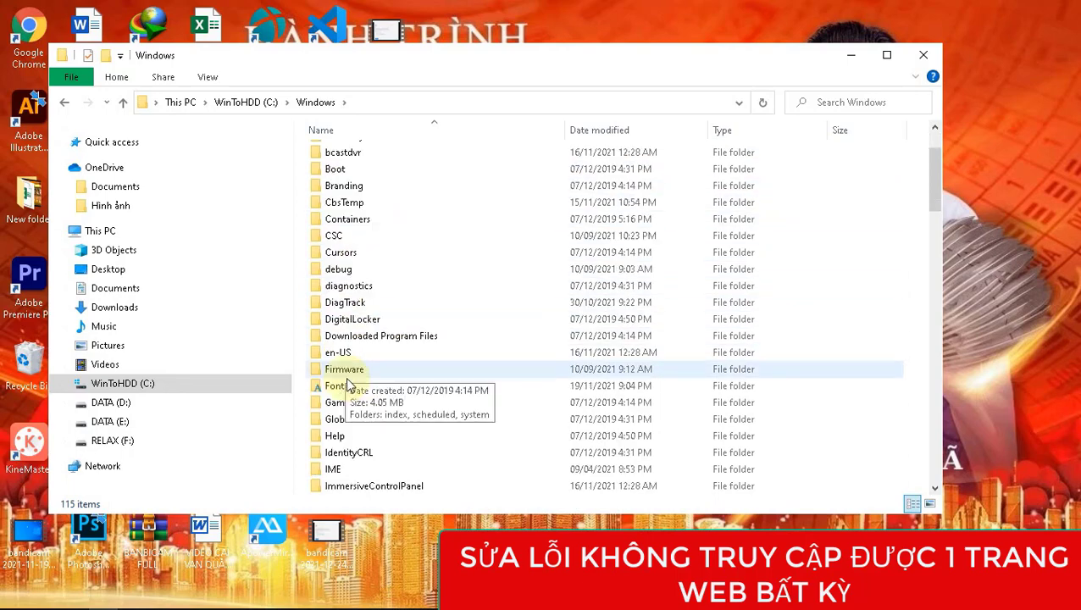
scroll(348, 385, "down", 7)
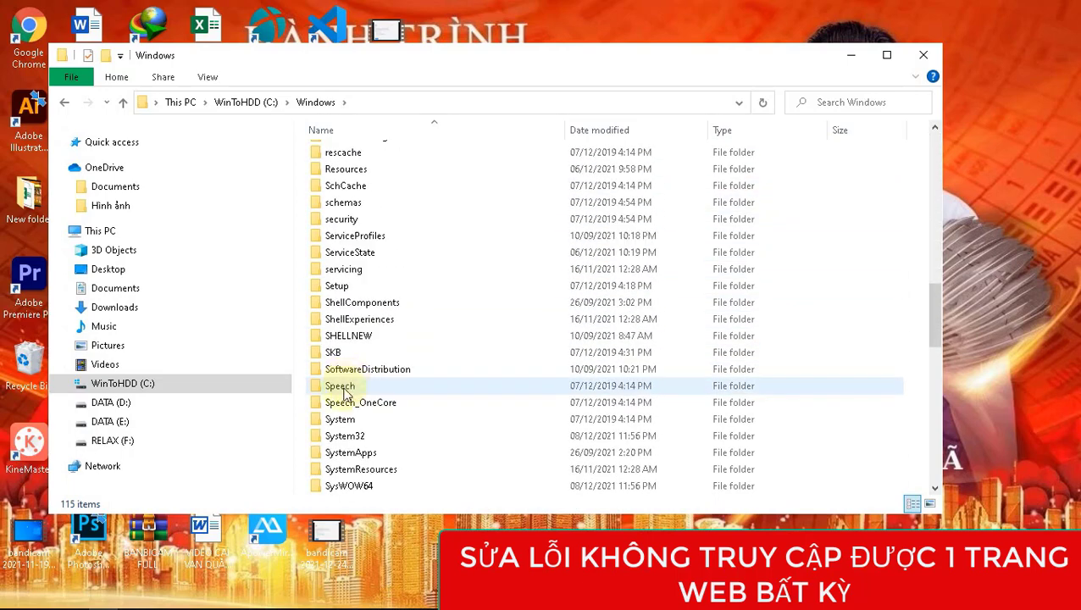
double_click(342, 436)
scroll(343, 390, "down", 4)
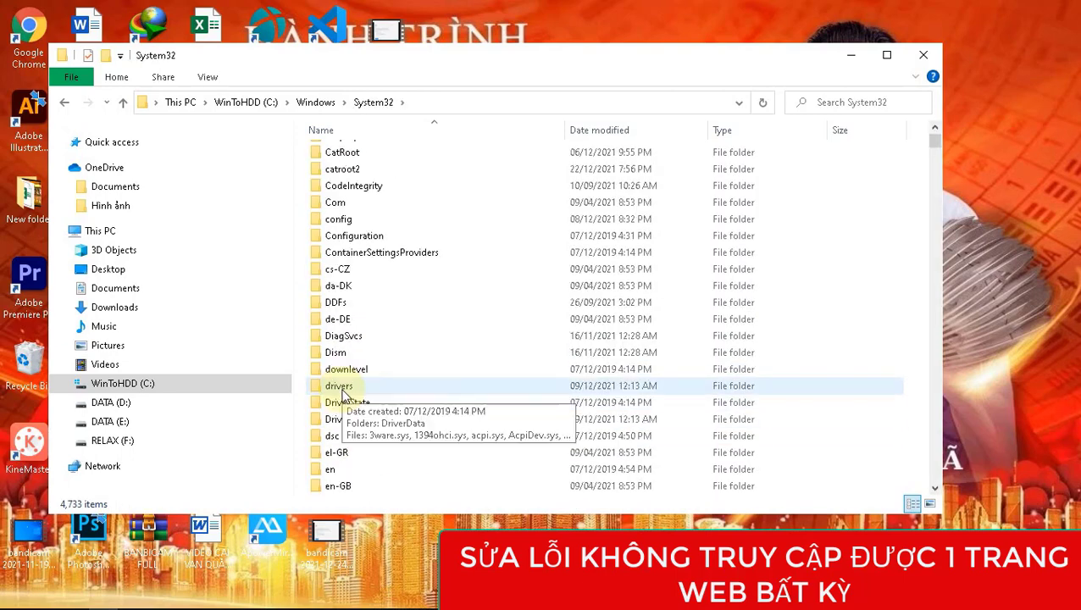
double_click(339, 389)
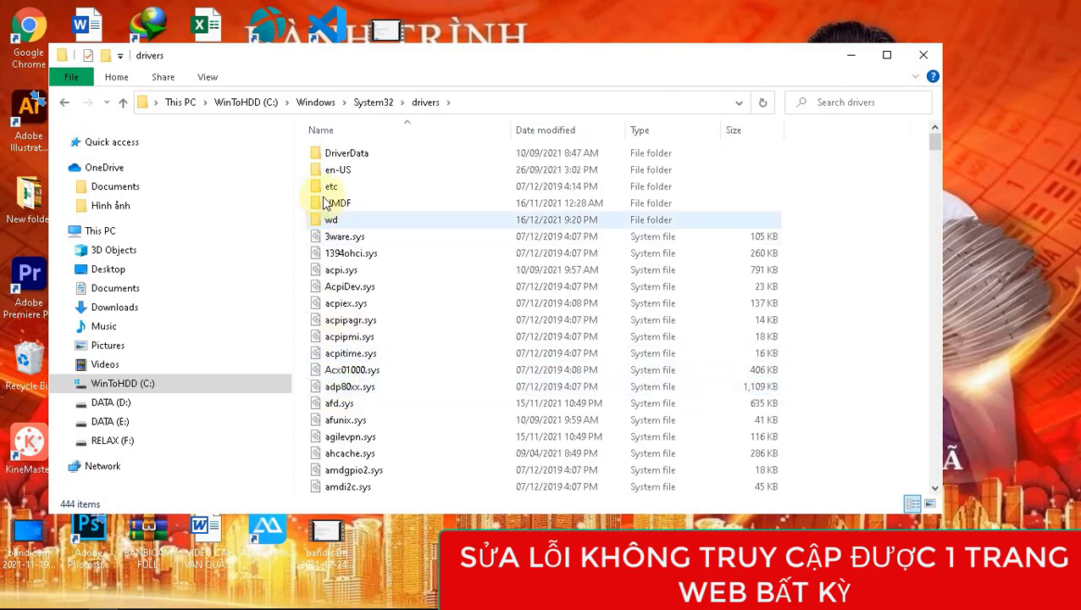
double_click(329, 188)
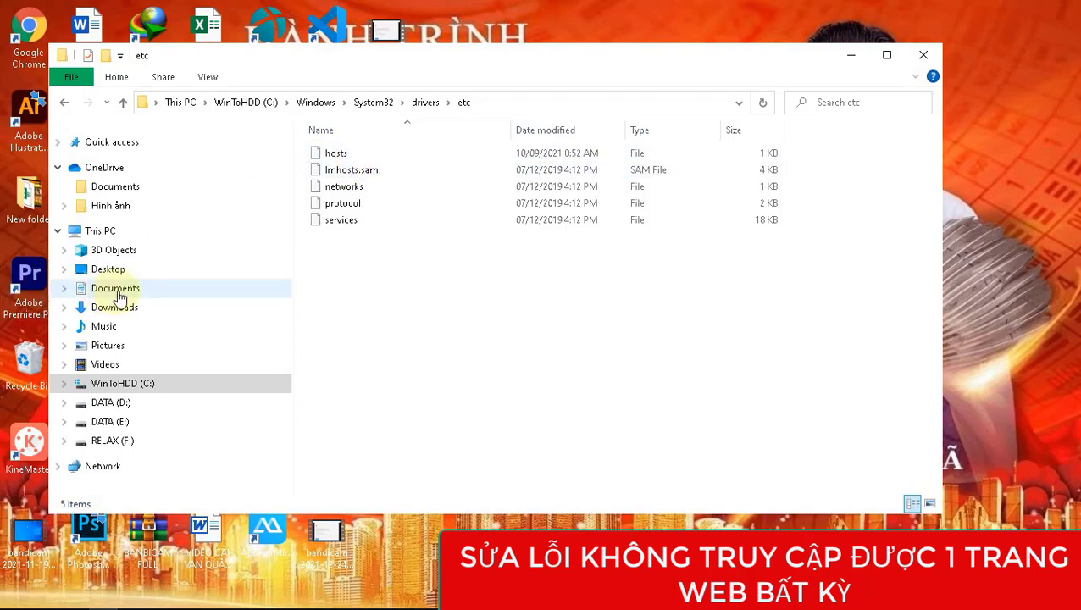
Rename the original hosts file in the etc folder as "hosts 102".
left_click(358, 152)
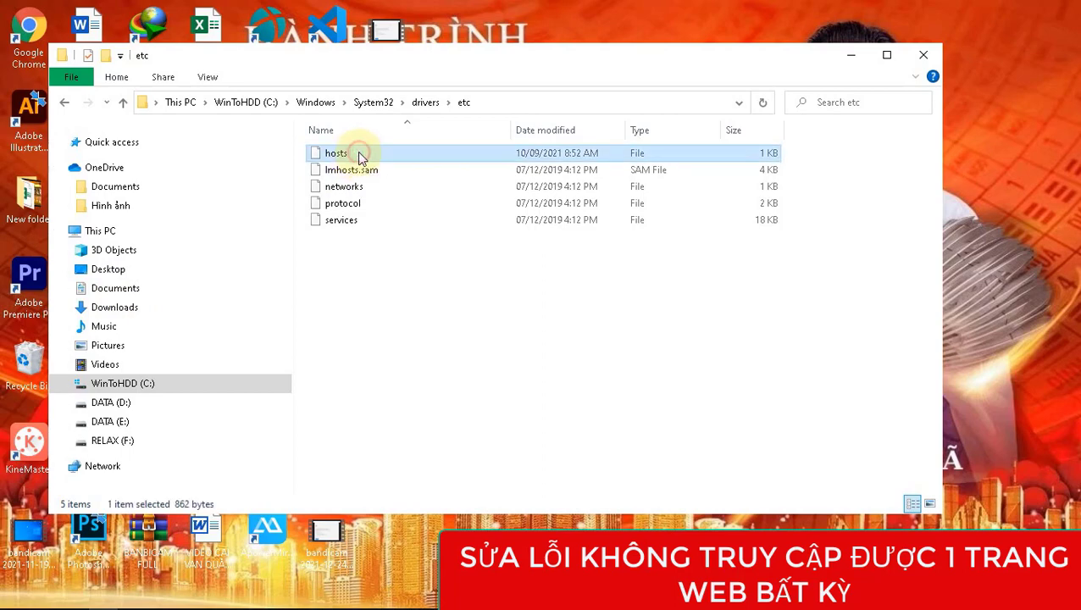
double_click(359, 152)
right_click(361, 154)
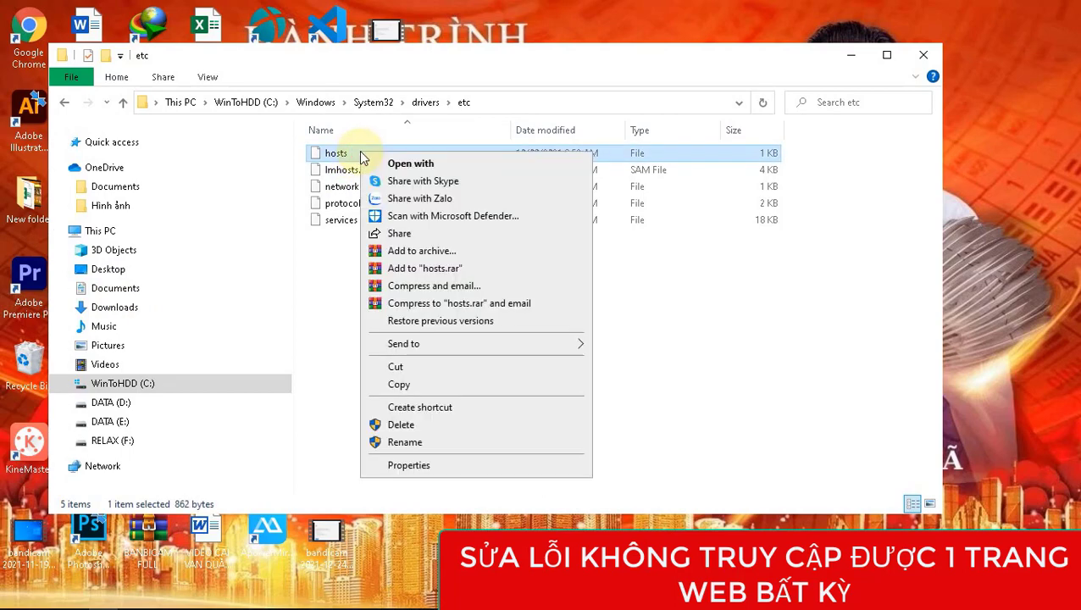
left_click(404, 442)
left_click(359, 152)
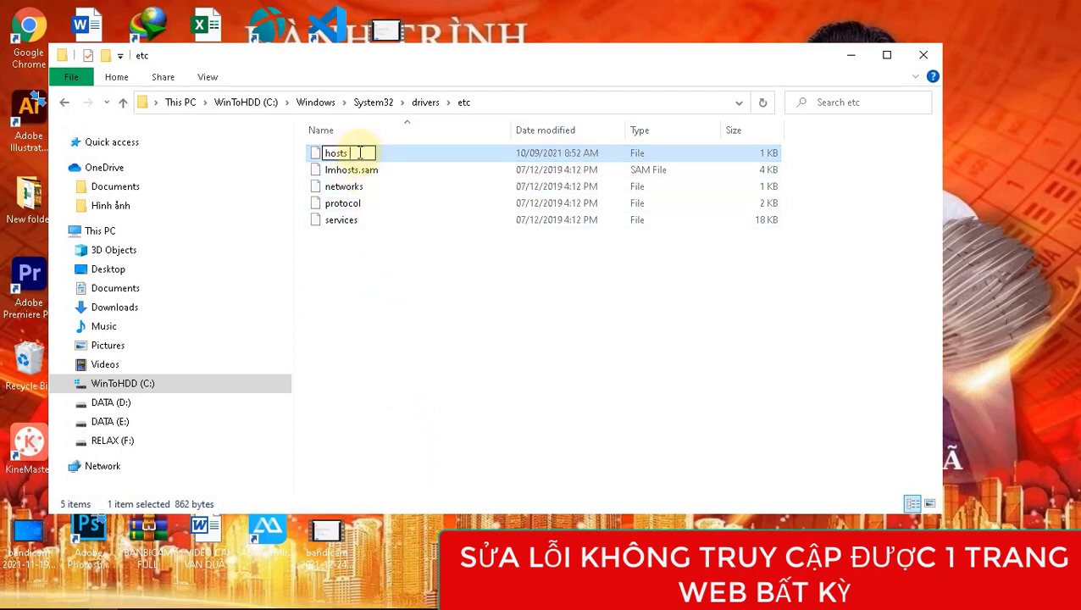
type("102")
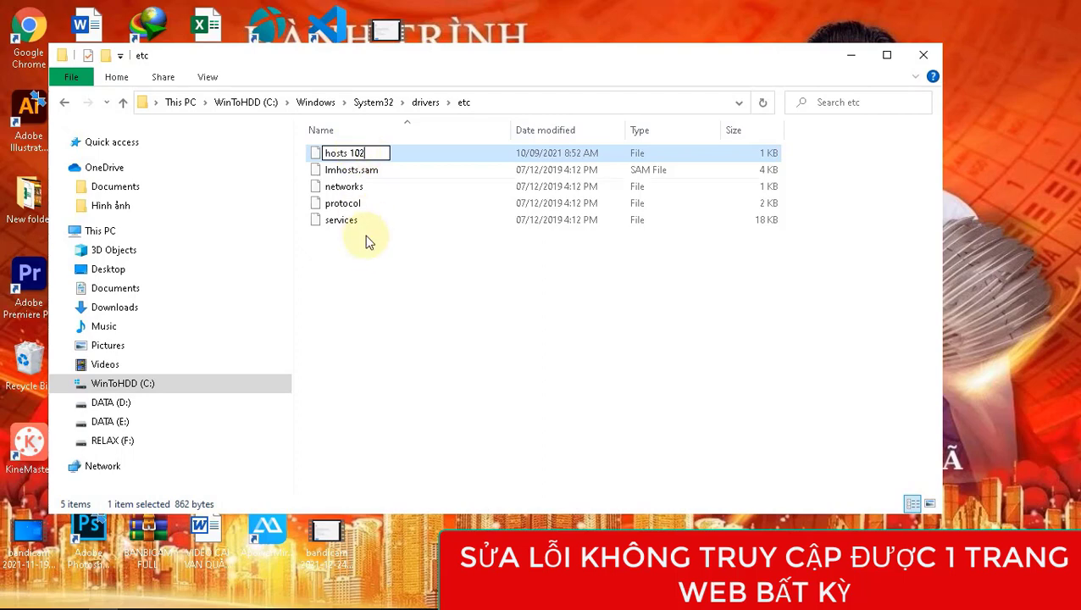
left_click(363, 253)
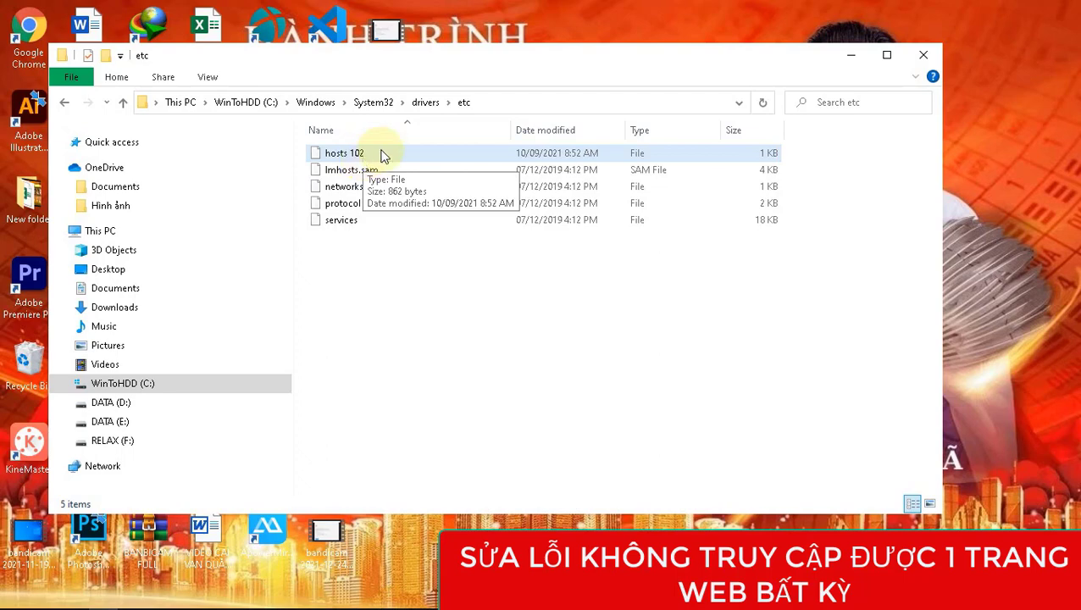
In the folder options, turn off hiding known file extensions, folder merge conflicts and protected operating system files, and apply the changes.
left_click(208, 78)
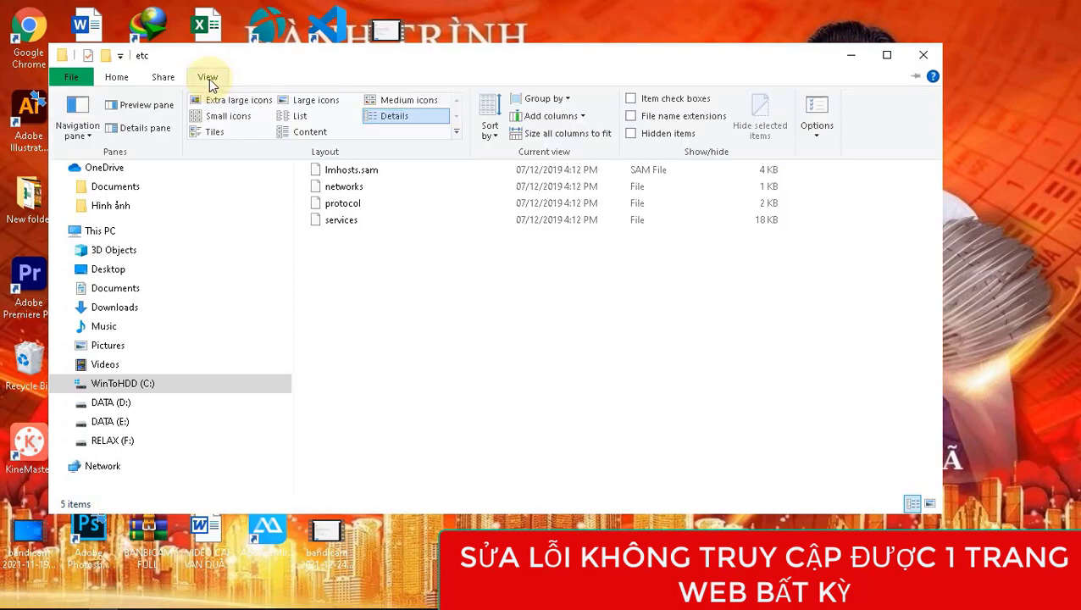
left_click(817, 140)
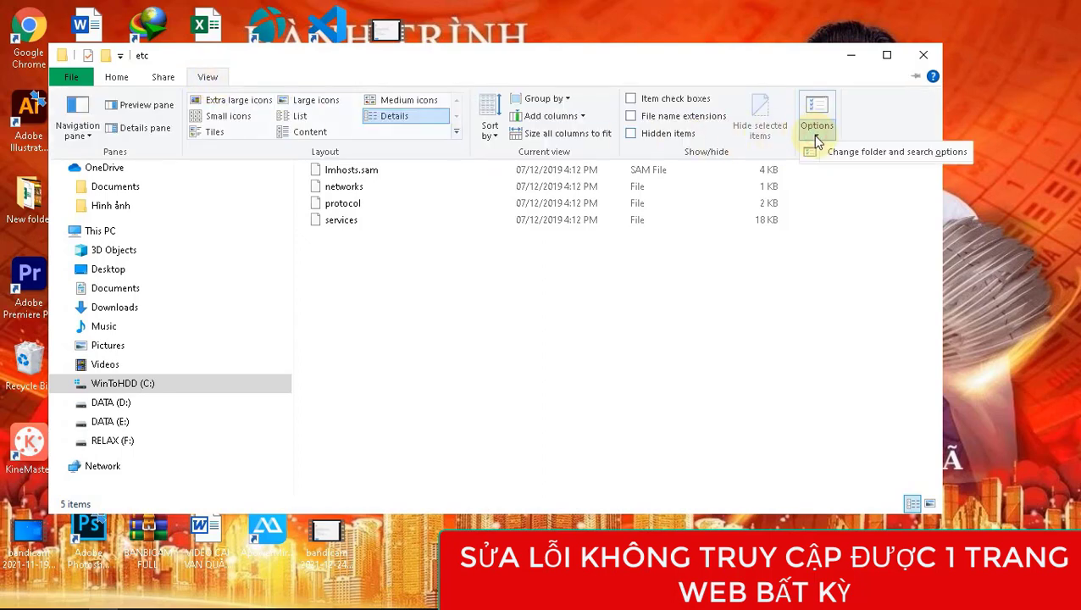
left_click(920, 155)
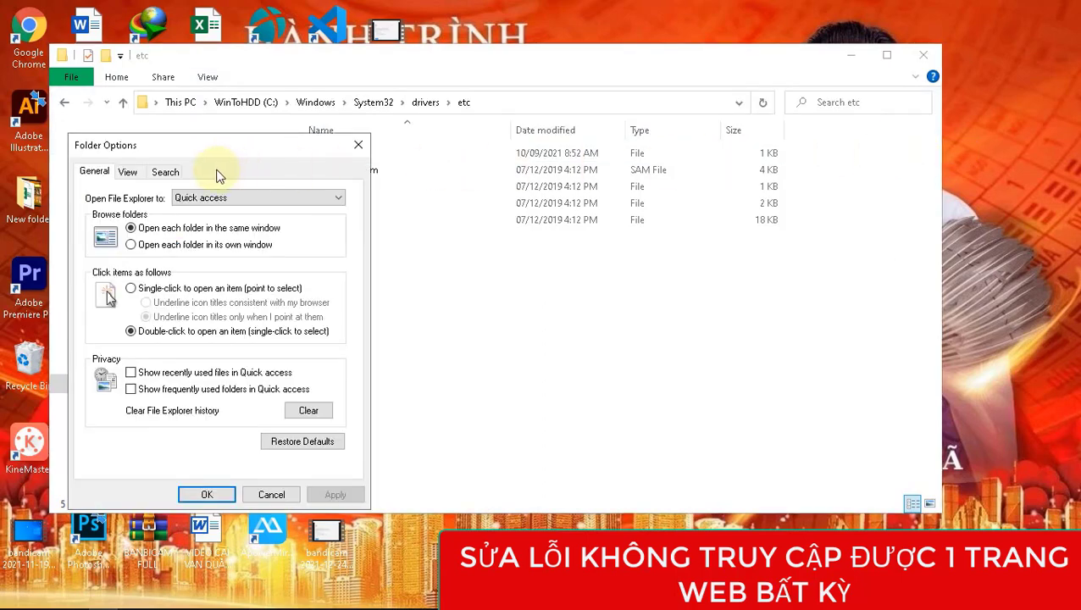
left_click(133, 178)
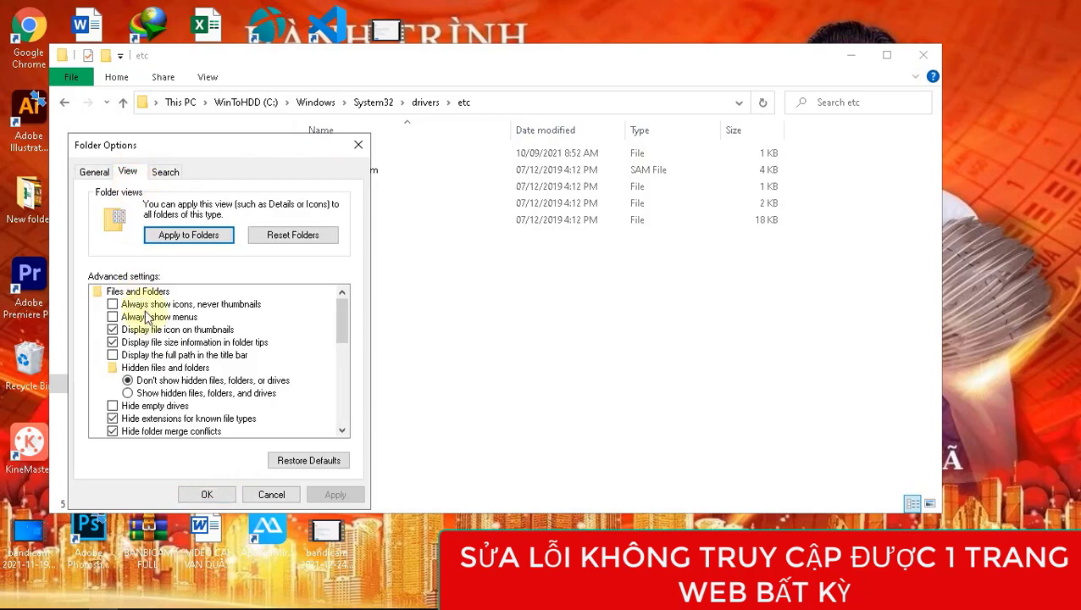
scroll(157, 343, "down", 2)
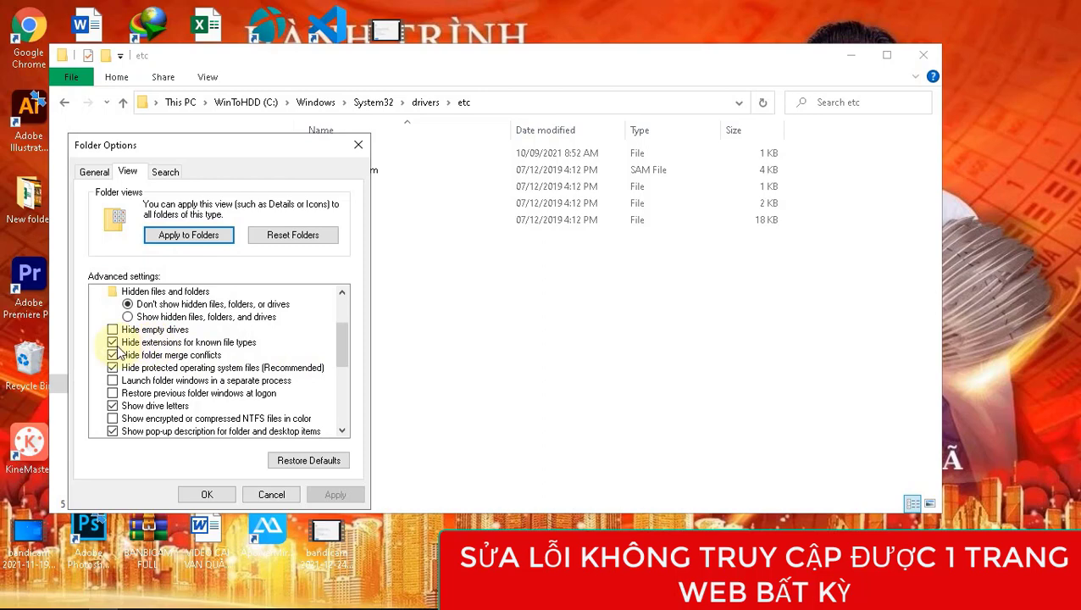
left_click(113, 344)
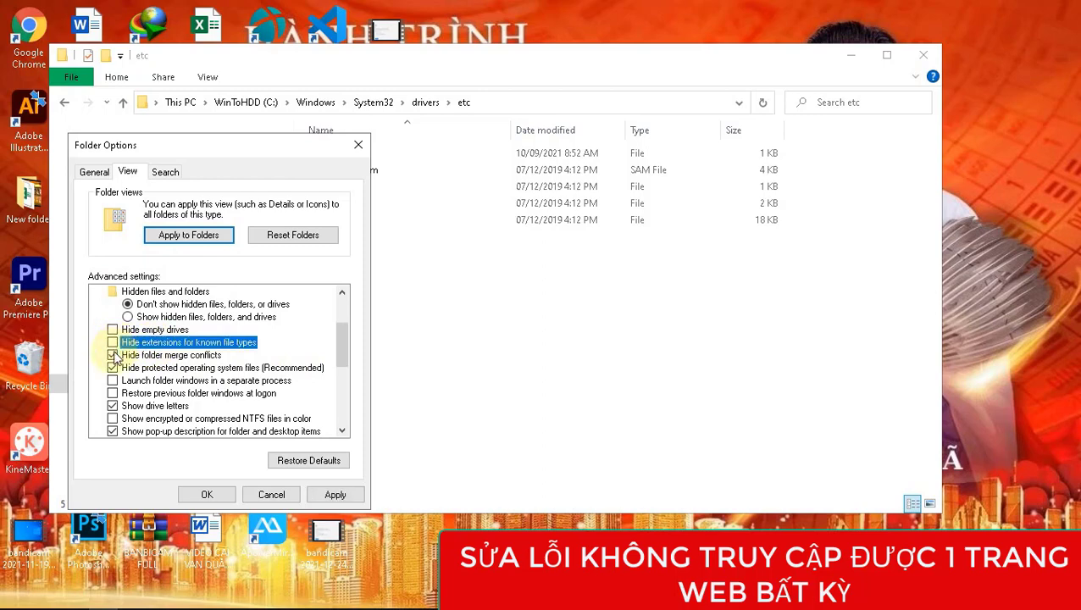
left_click(113, 368)
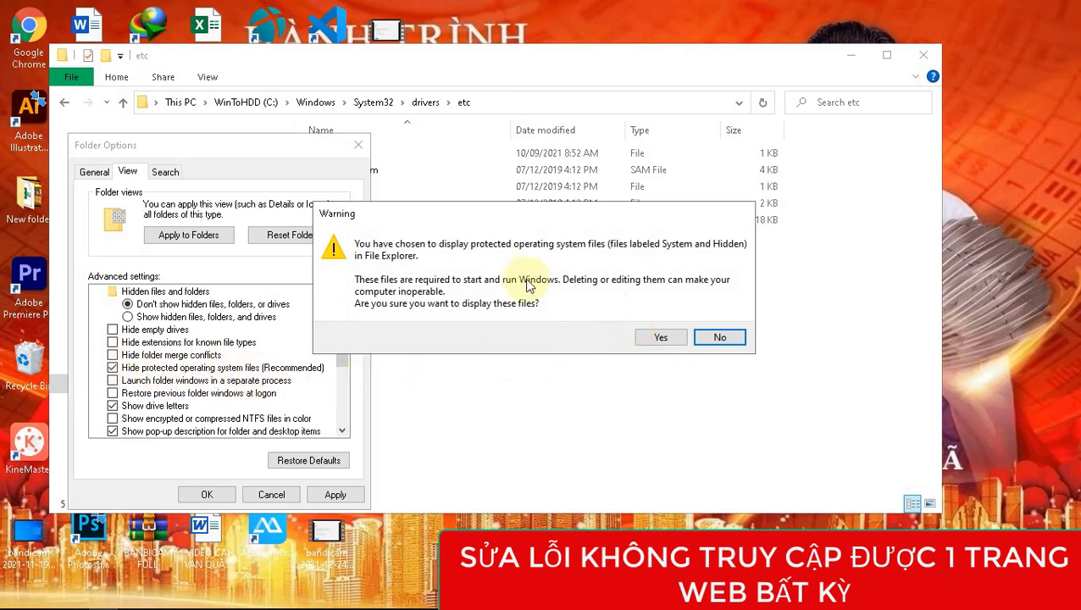
left_click(661, 338)
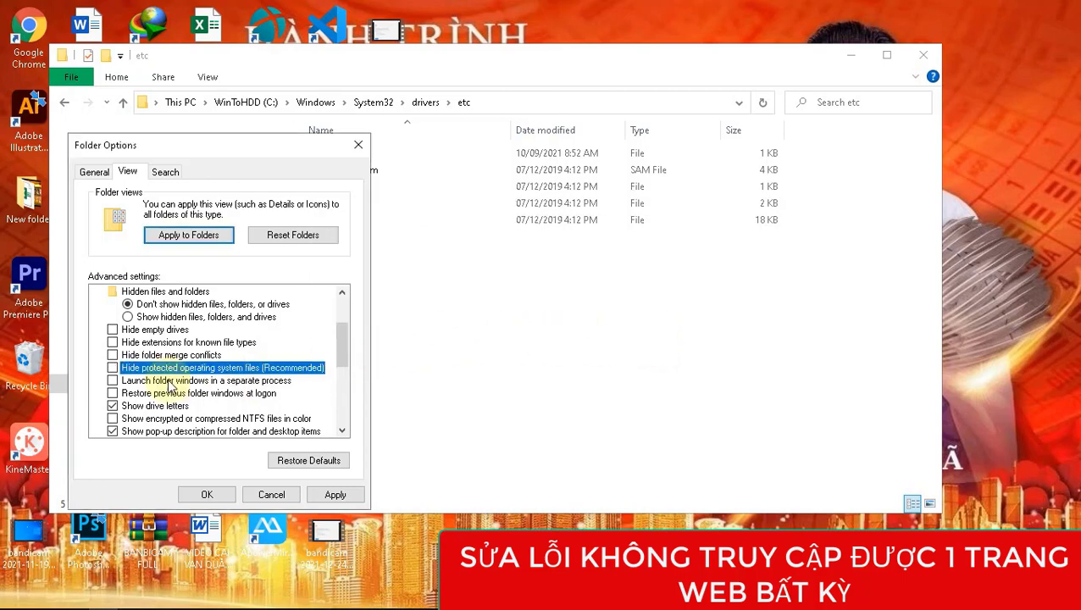
left_click(334, 497)
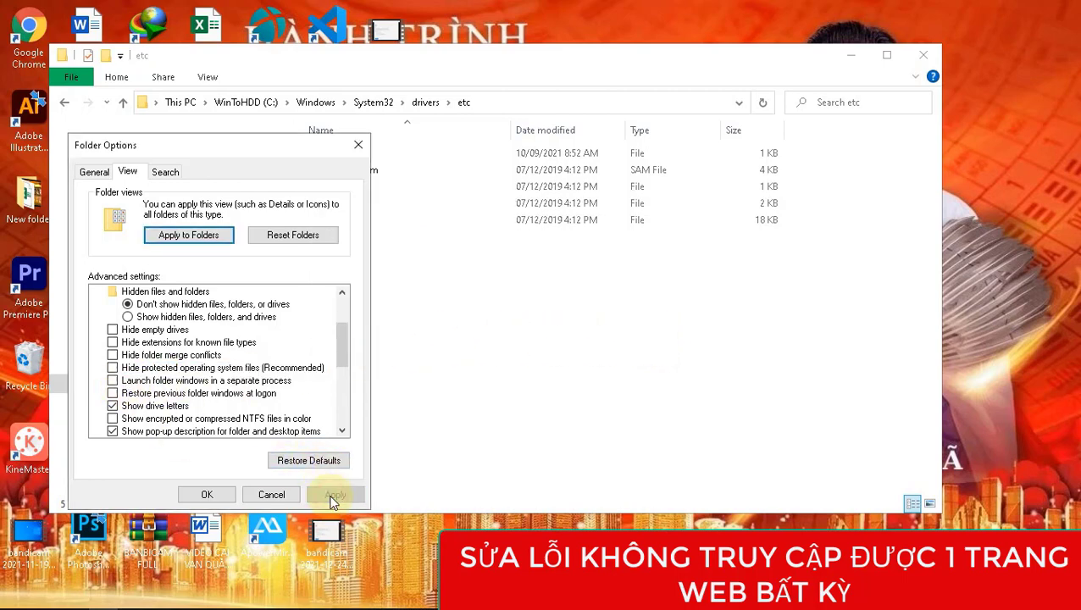
left_click(212, 501)
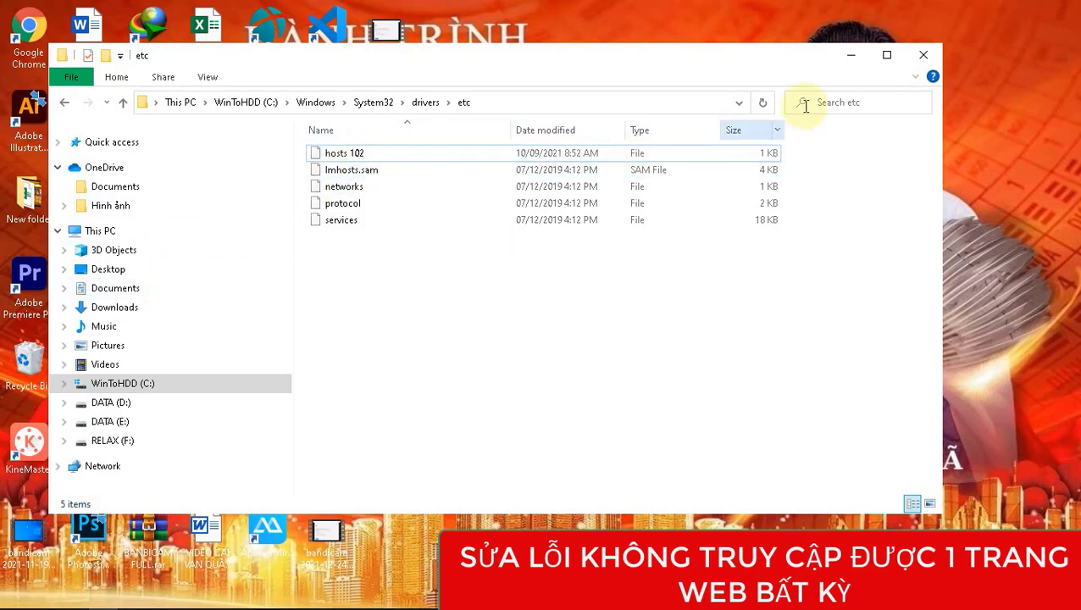
Open the Documents folder and copy the edited hosts.txt file.
left_click(851, 55)
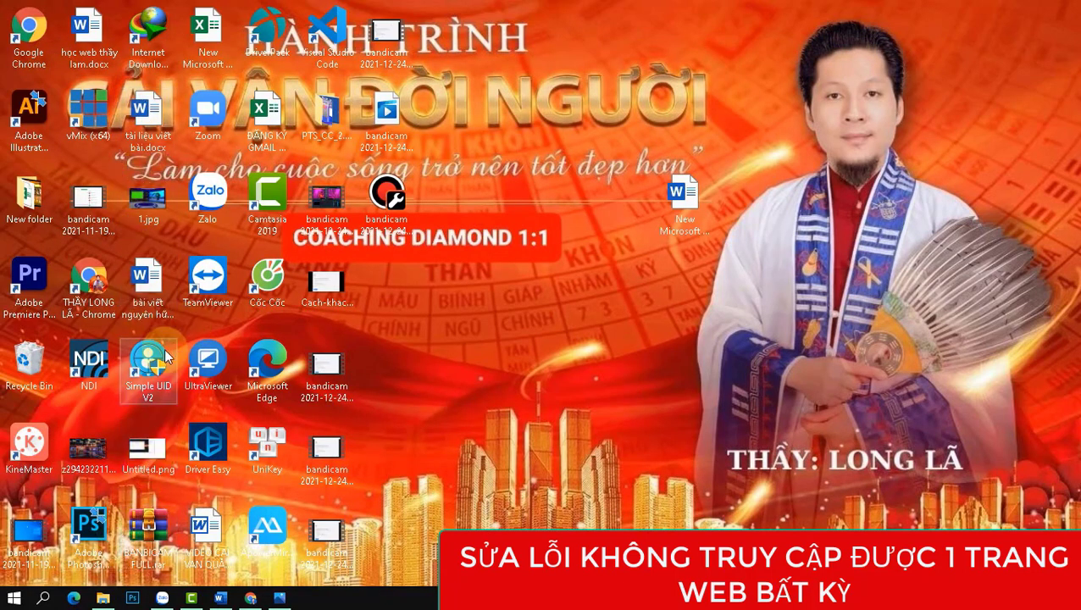
left_click(105, 579)
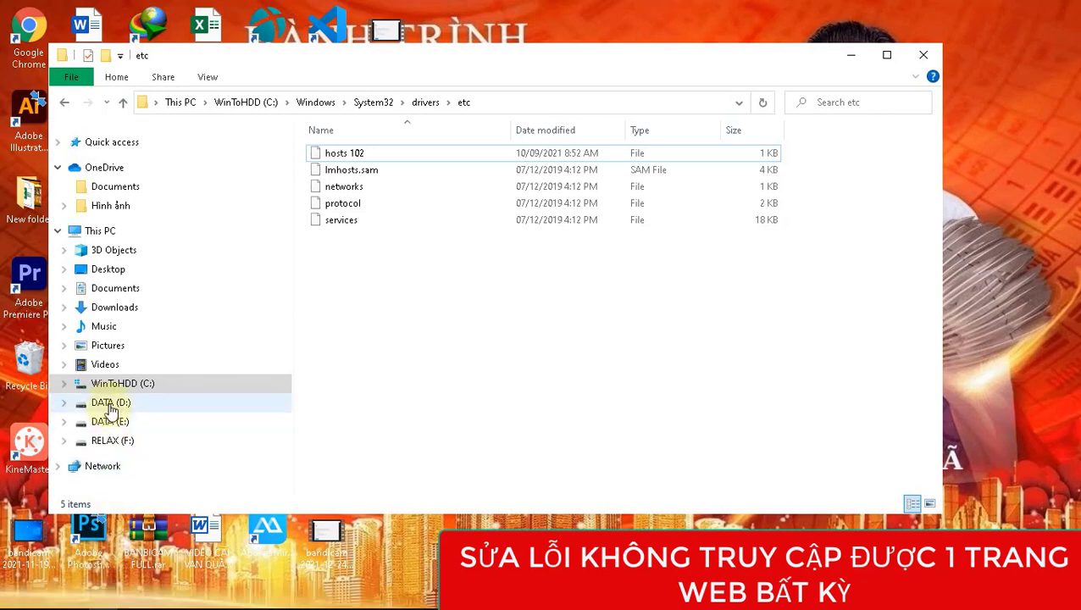
left_click(115, 290)
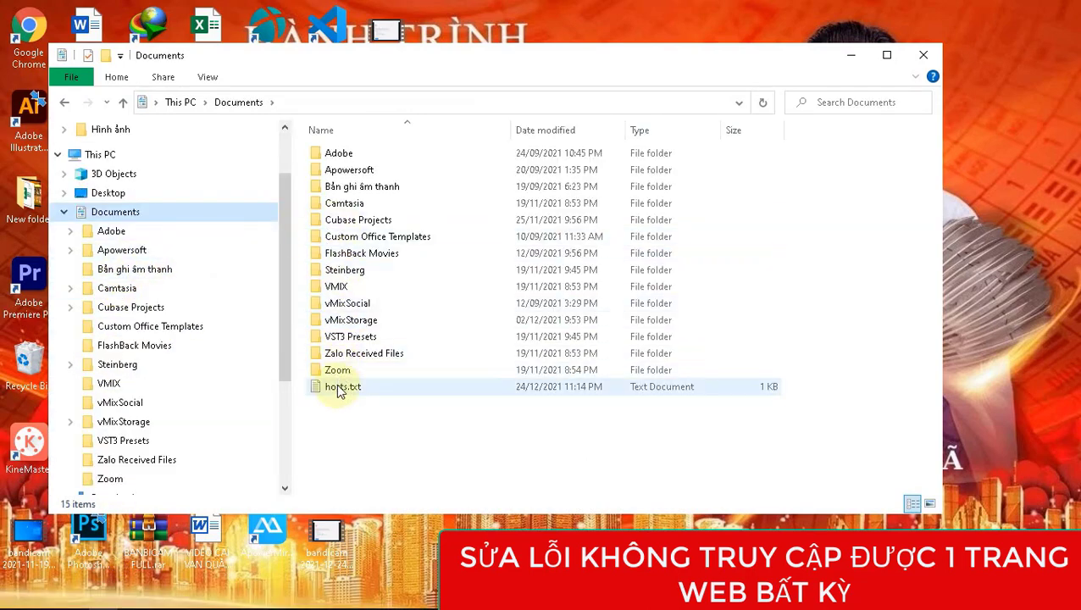
left_click(340, 389)
right_click(340, 390)
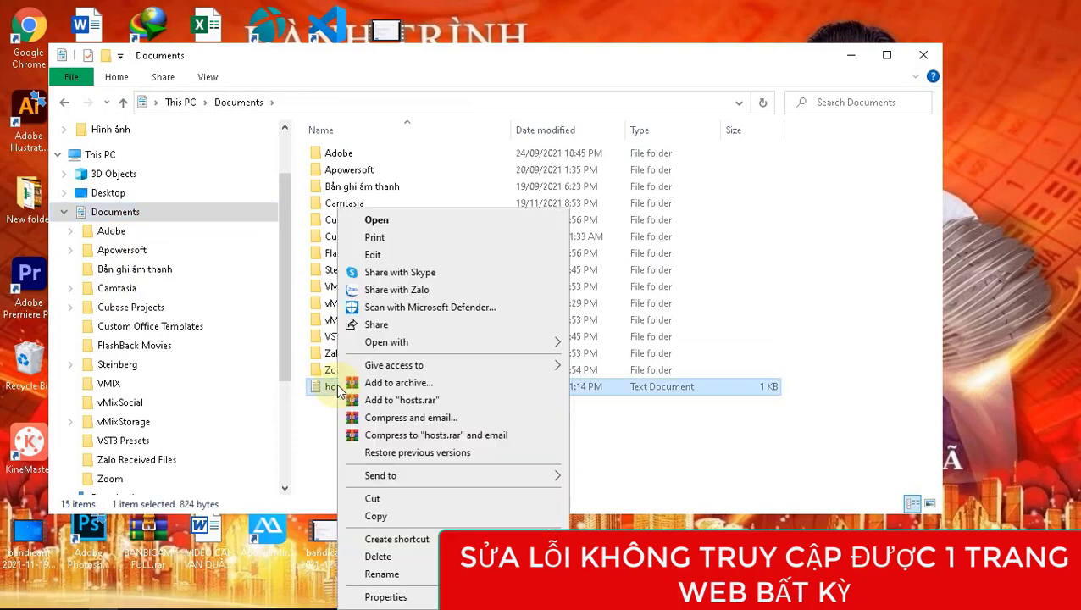
left_click(376, 517)
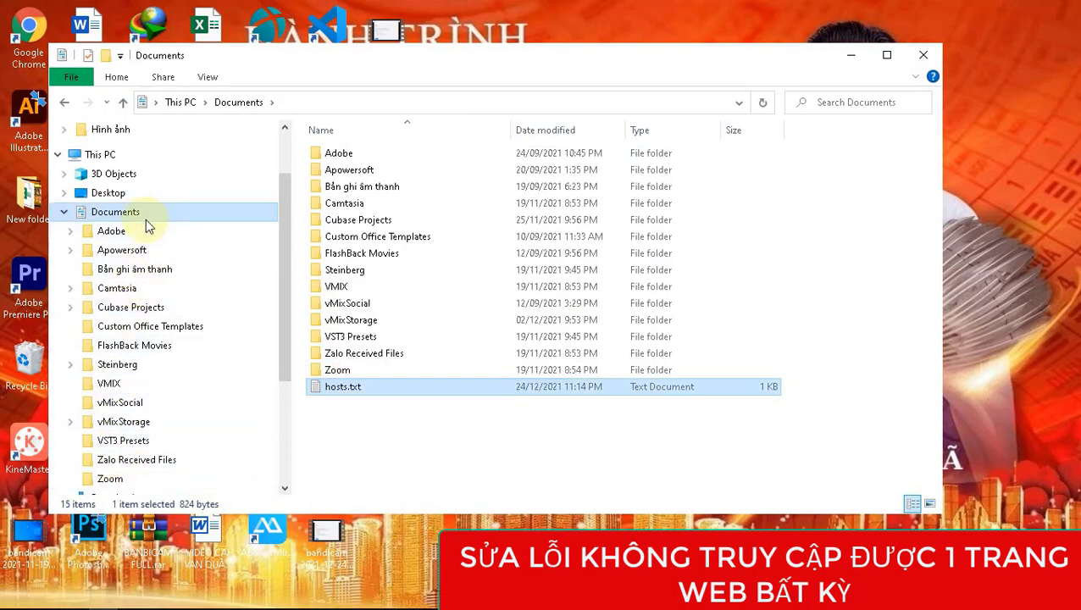
Go to the etc folder on drive C: by way of Windows, System32 and drivers.
left_click(97, 154)
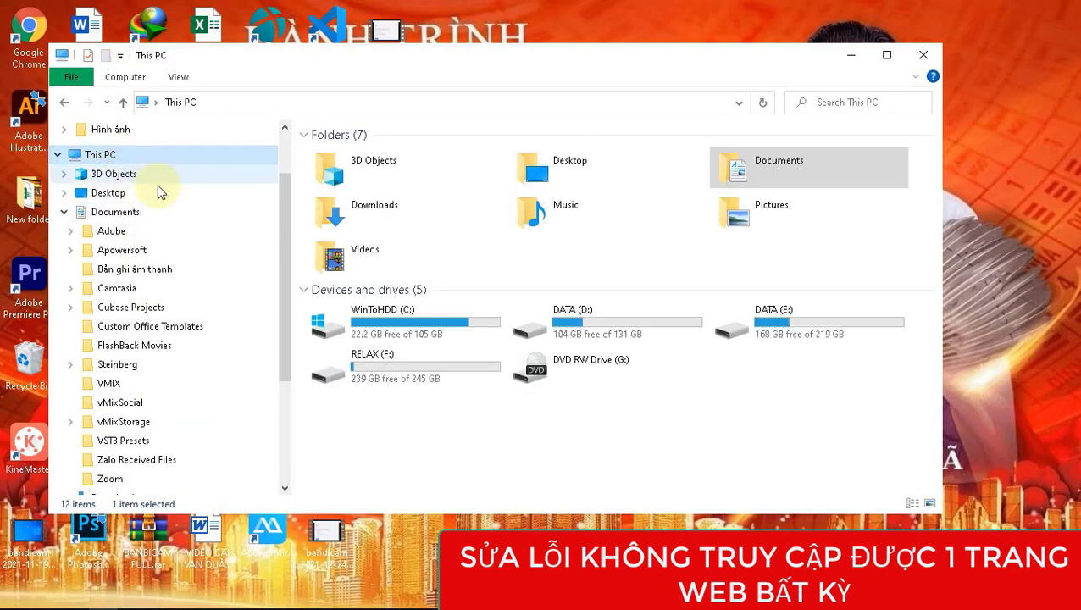
double_click(410, 313)
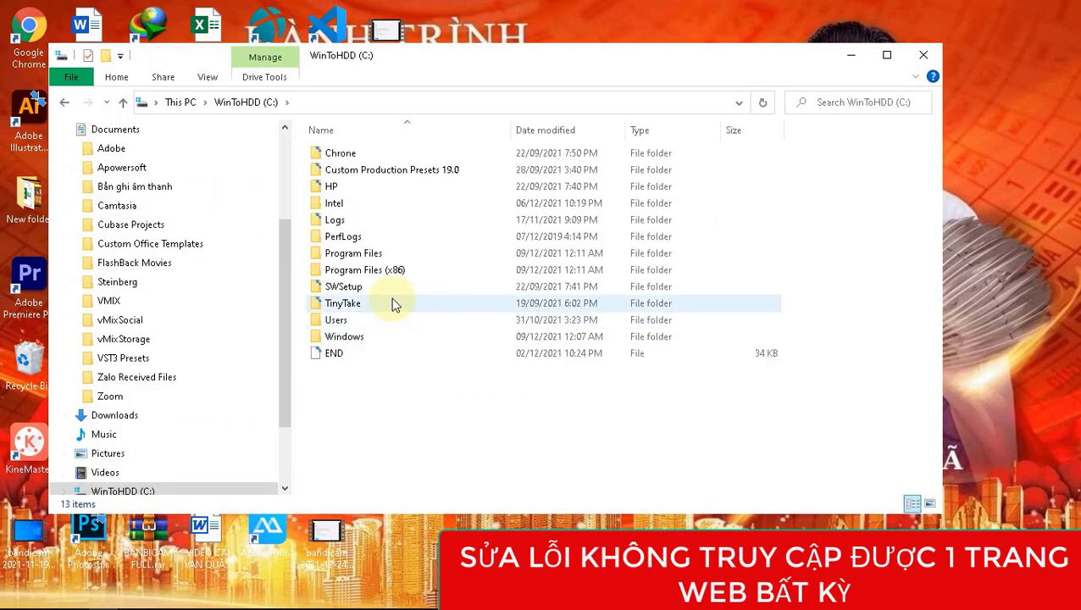
double_click(358, 339)
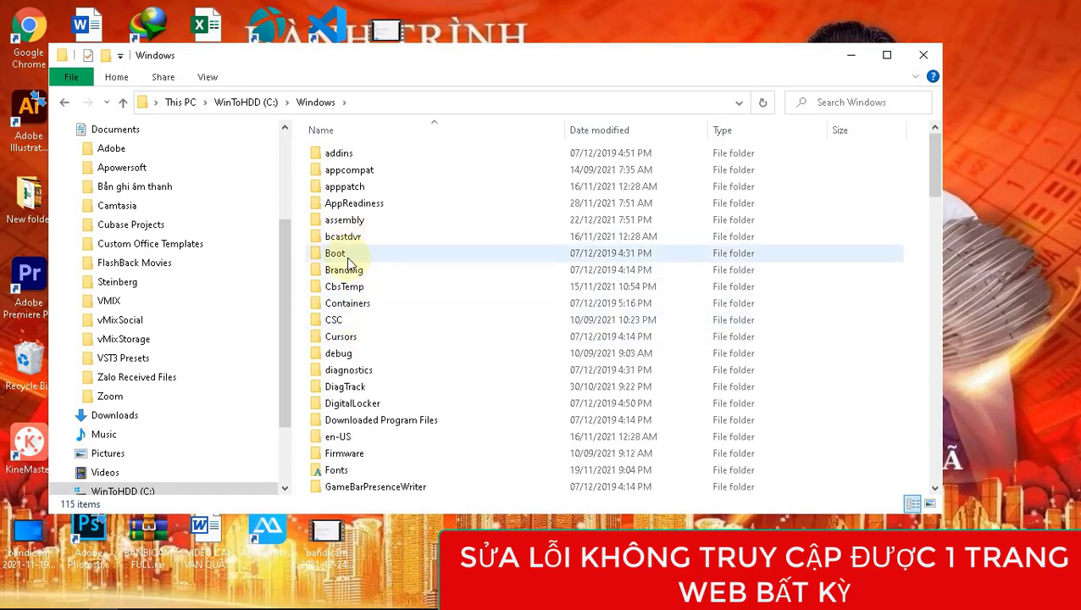
scroll(353, 408, "down", 12)
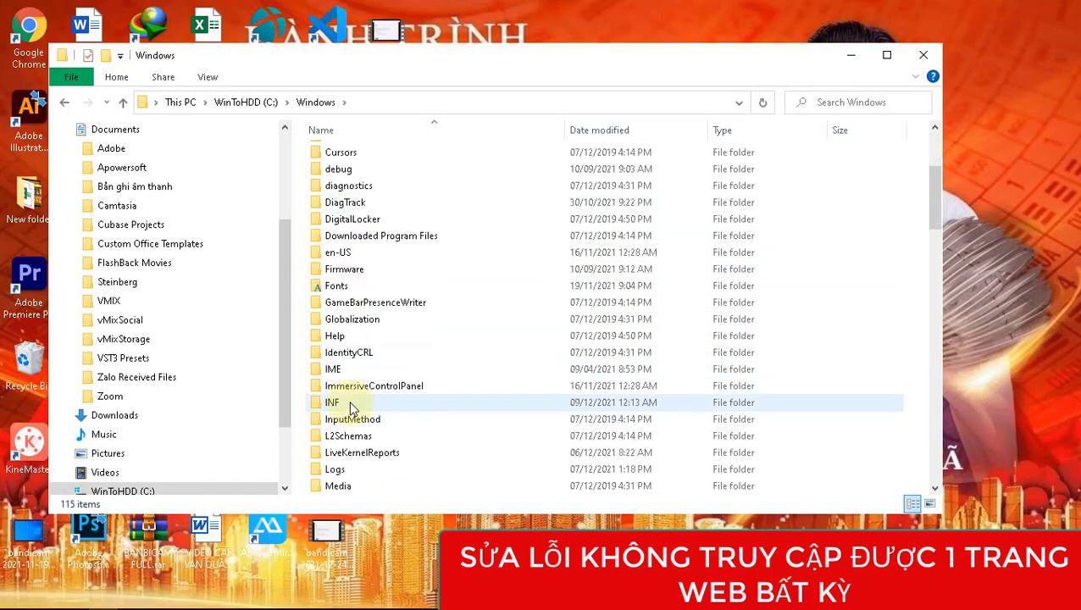
scroll(354, 408, "down", 3)
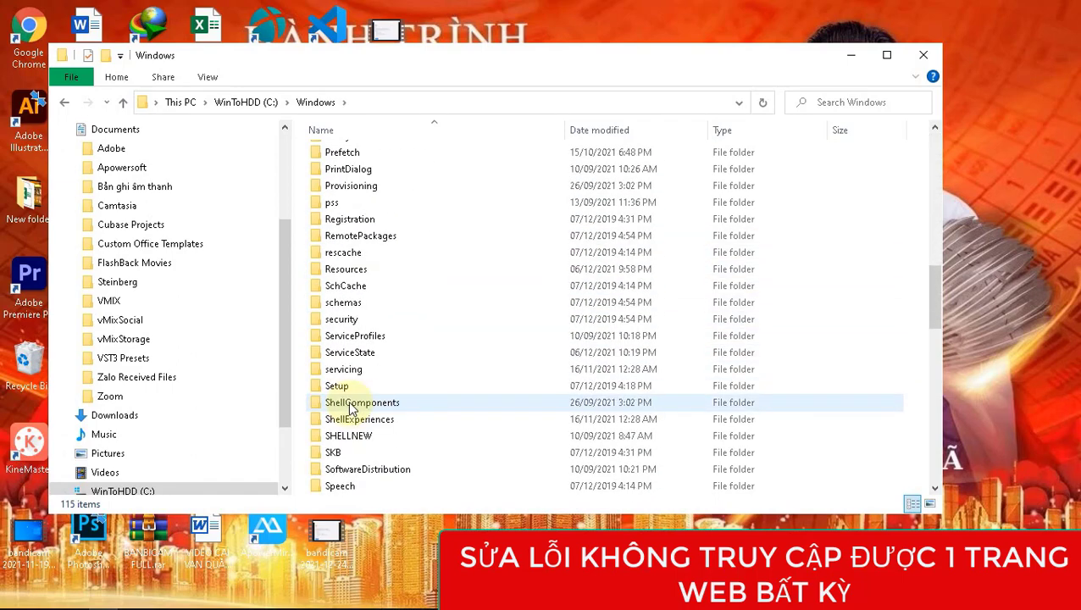
scroll(348, 428, "down", 2)
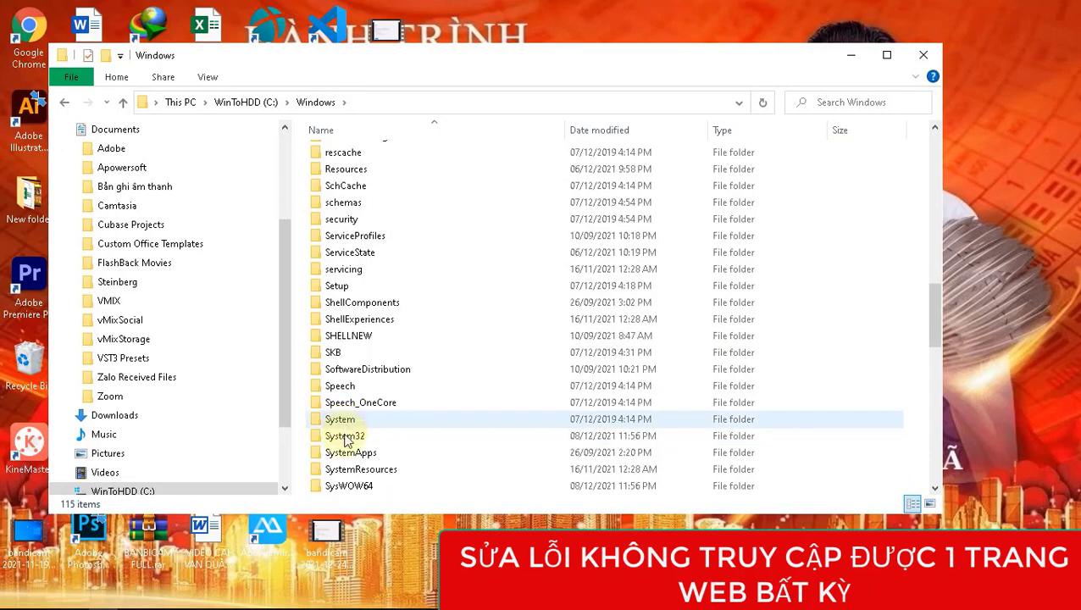
double_click(343, 439)
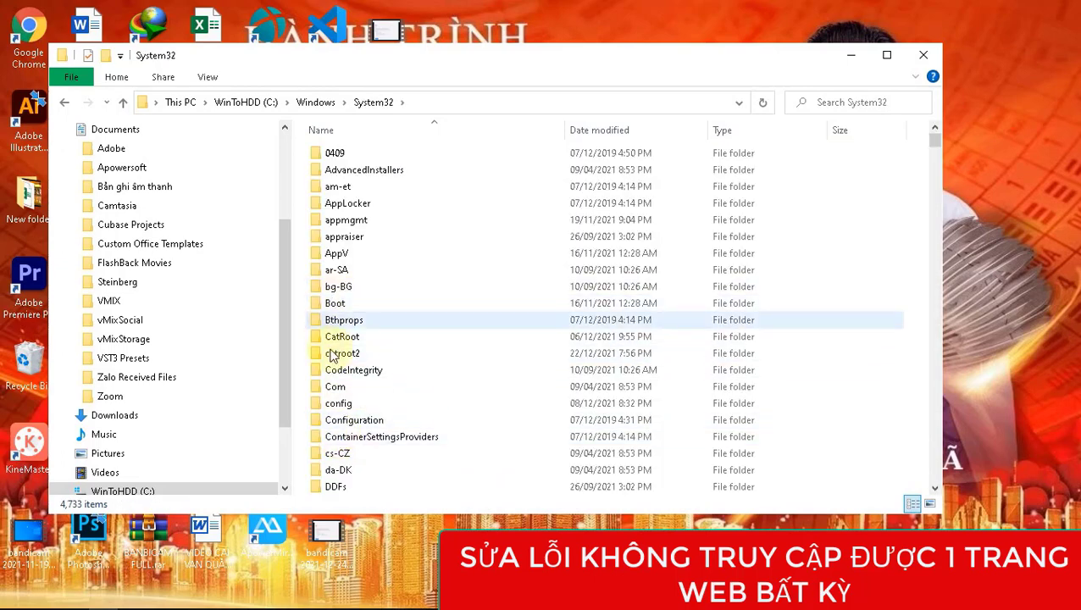
scroll(334, 360, "down", 4)
left_click(337, 387)
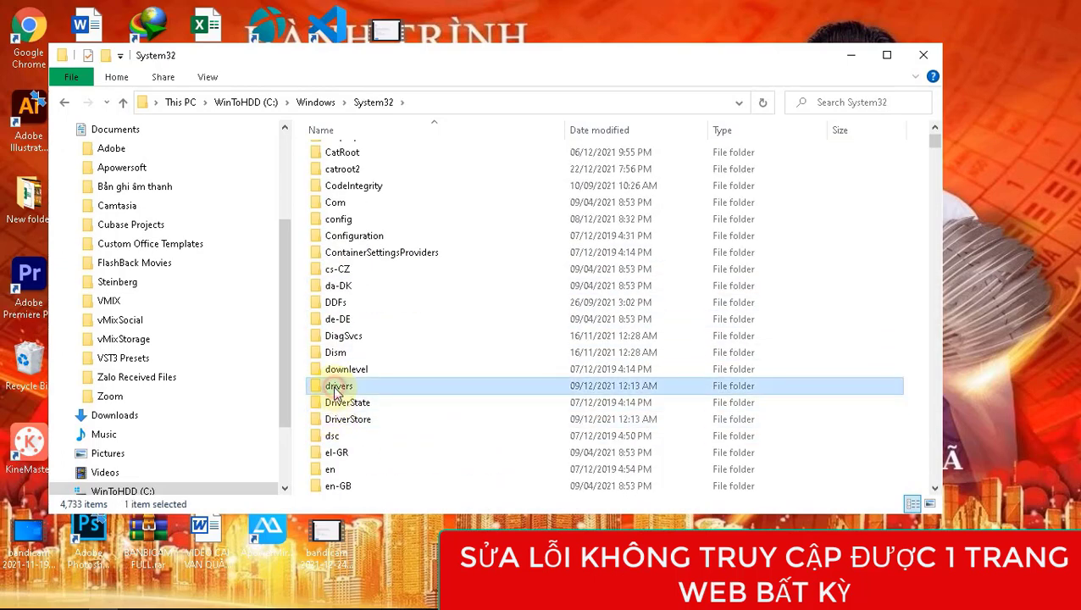
double_click(337, 387)
left_click(331, 188)
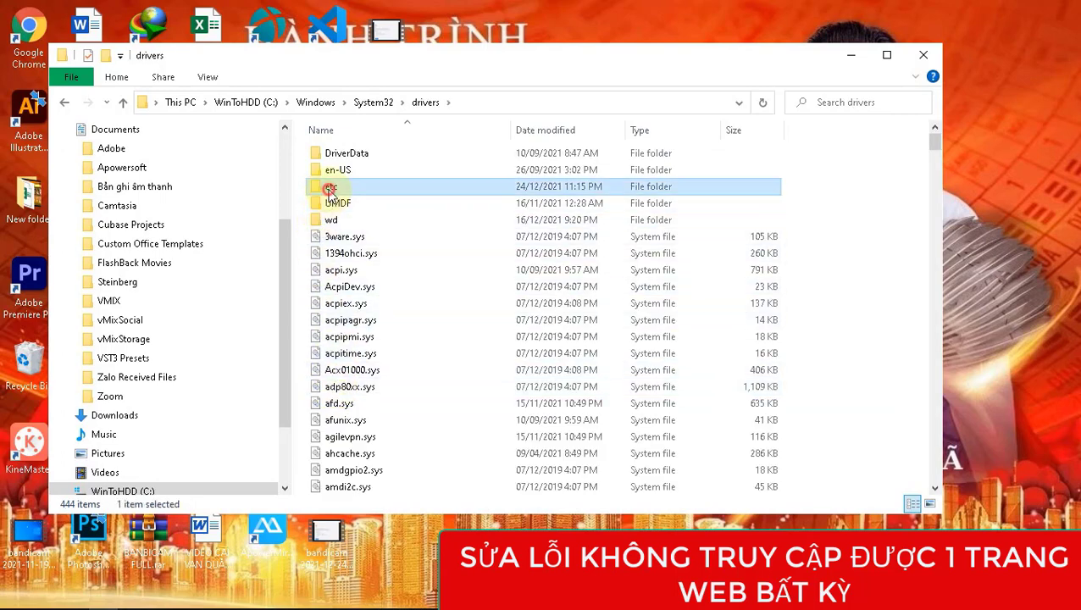
double_click(331, 188)
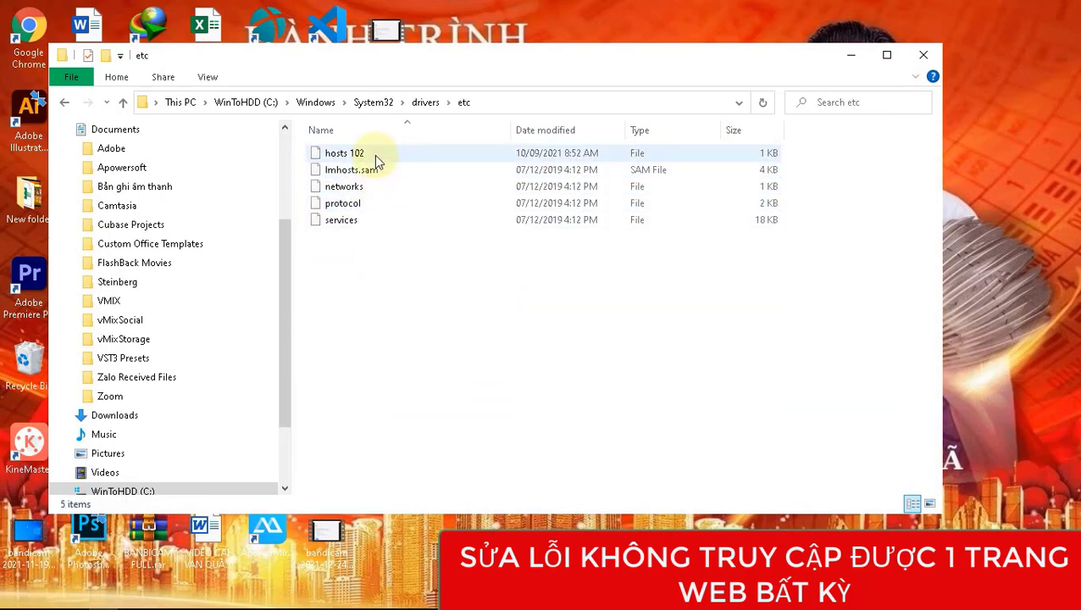
Paste the copied hosts.txt file into the etc folder, granting administrator permission.
right_click(413, 266)
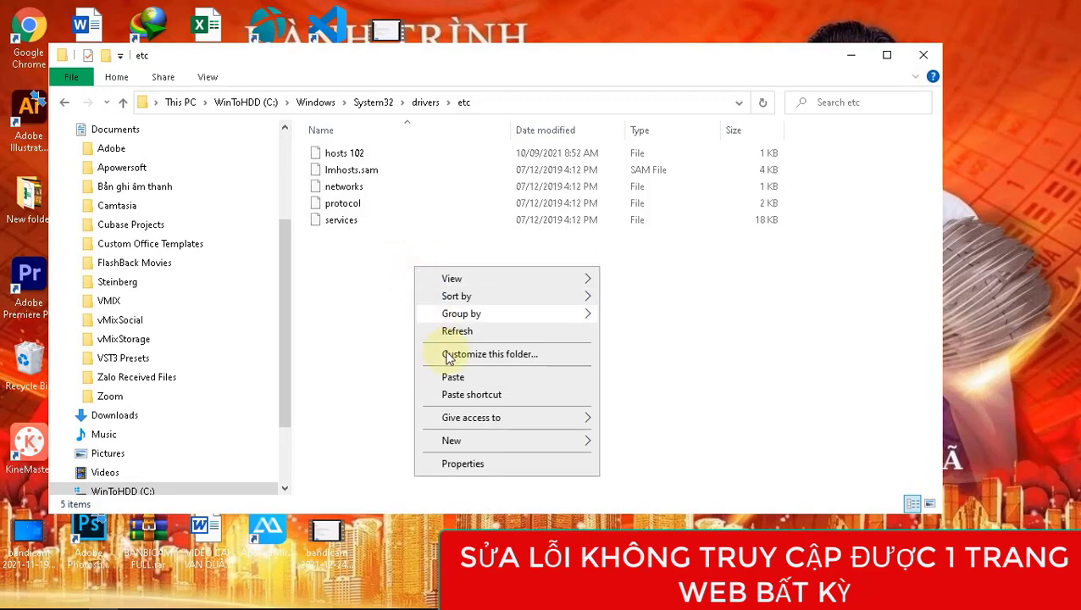
left_click(453, 378)
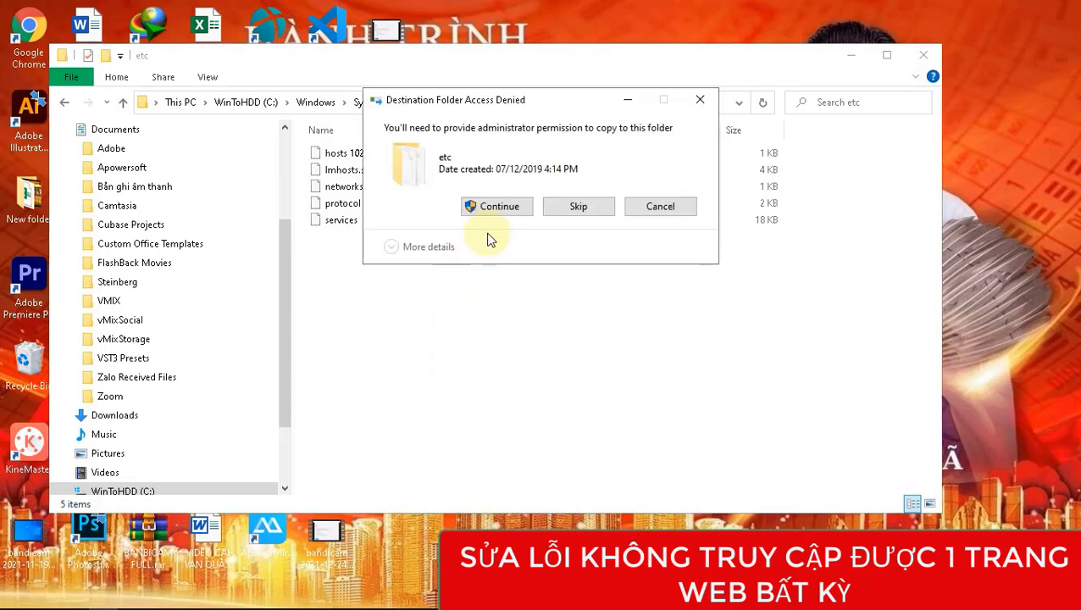
left_click(505, 208)
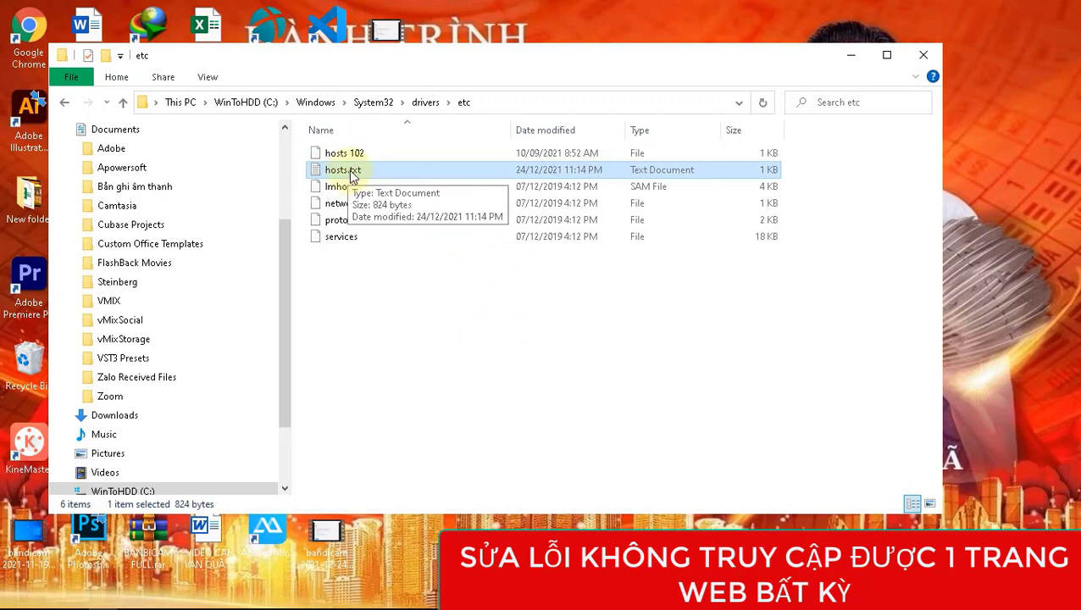
Rename hosts.txt as "hosts" without the .txt extension, accepting the extension change and granting administrator permission.
left_click(374, 174)
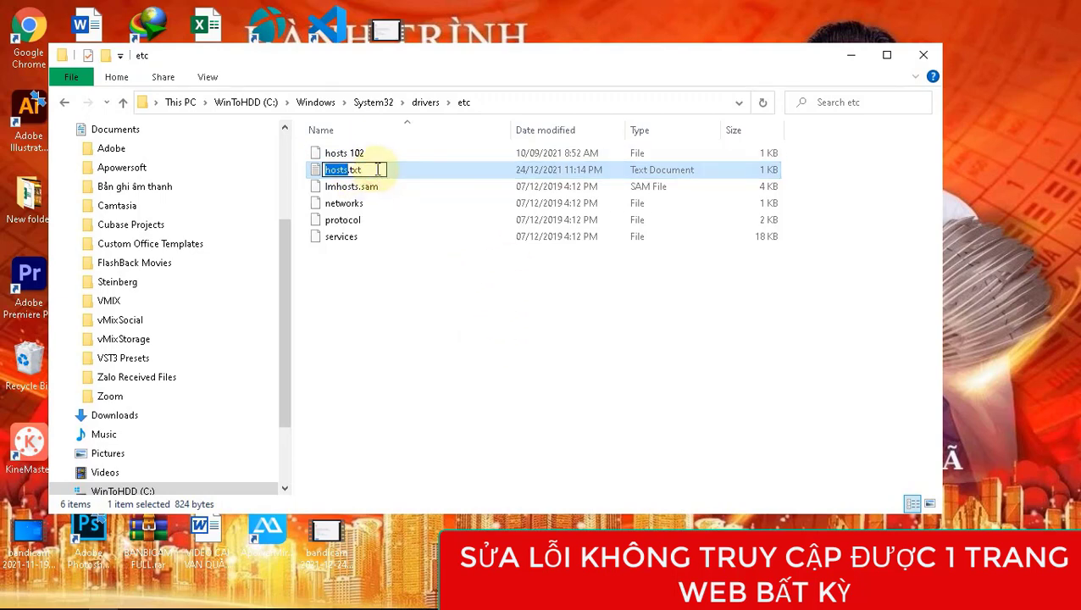
left_click(376, 170)
key("BackSpace")
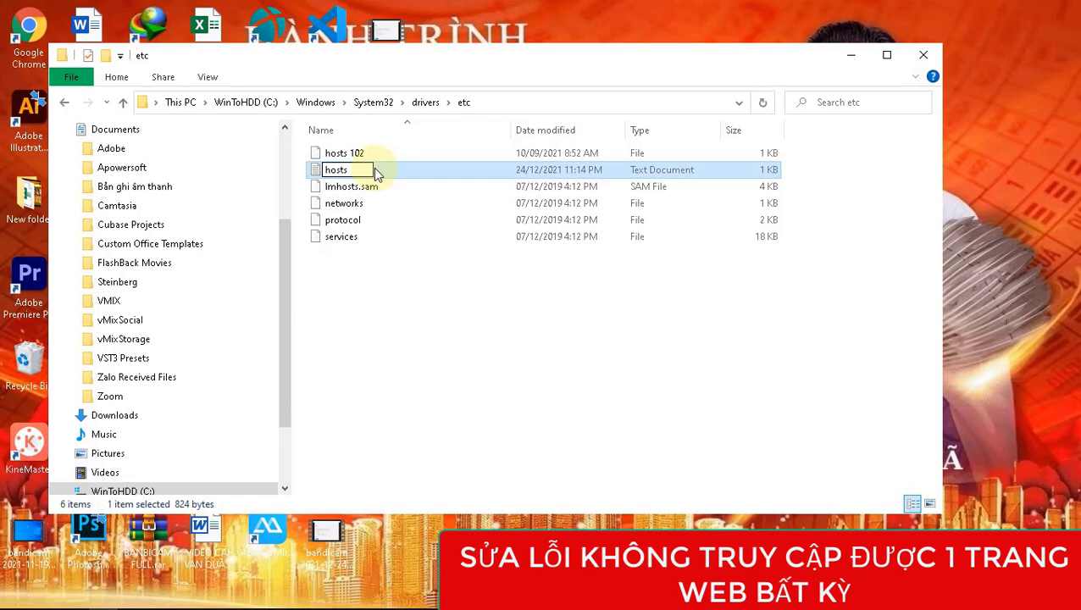
left_click(411, 323)
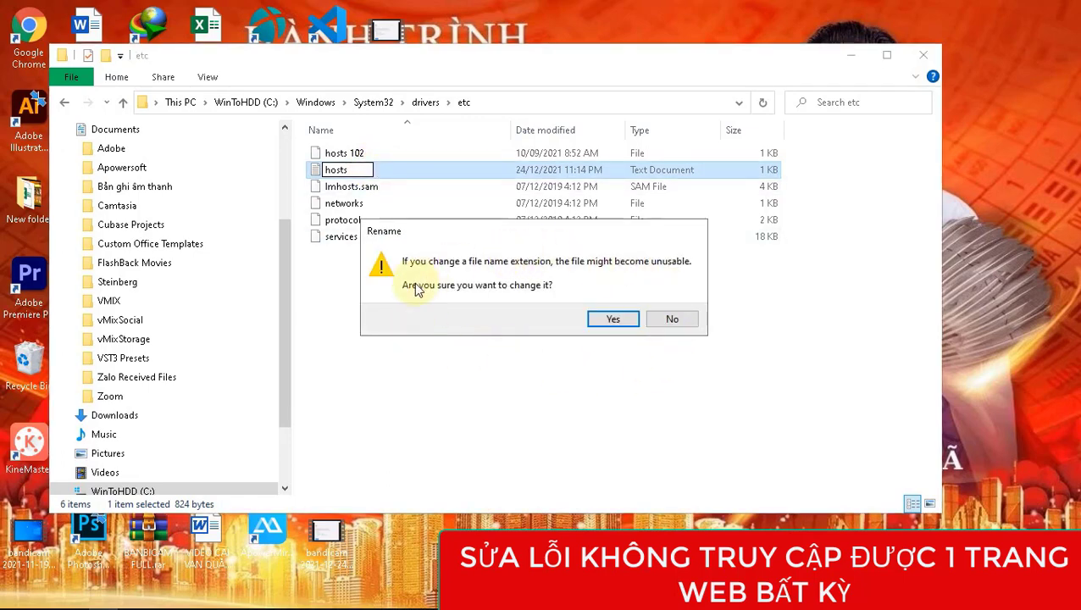
left_click(613, 322)
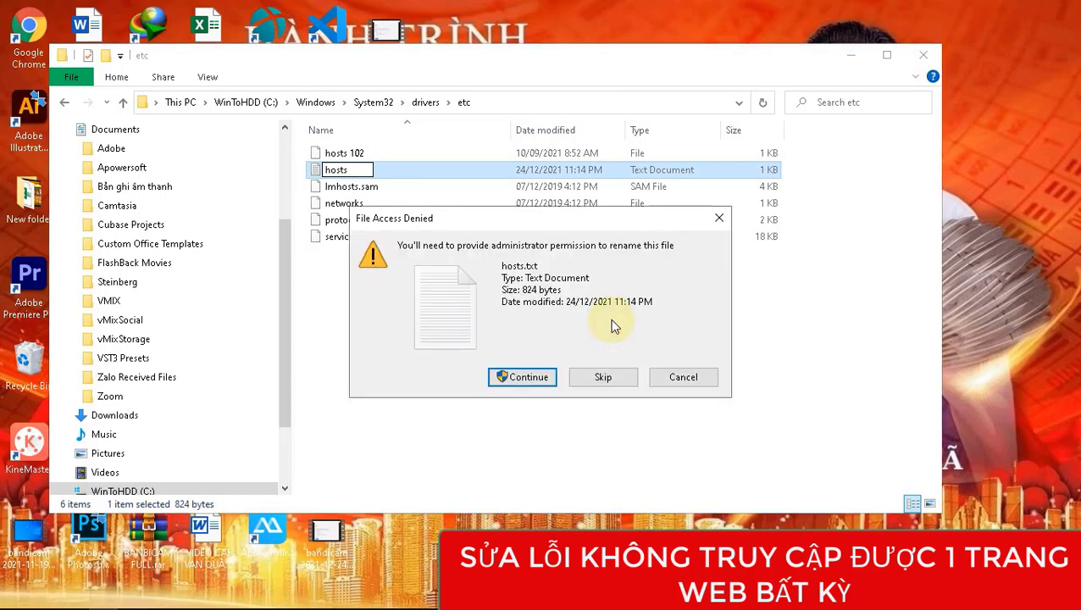
left_click(526, 377)
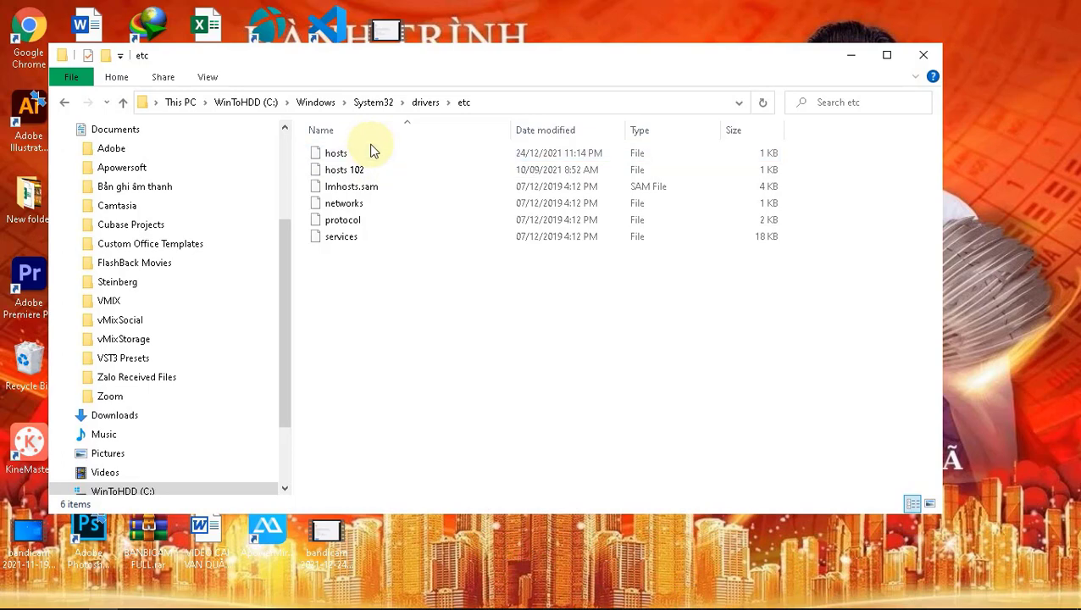
Open the new hosts file with Notepad to check its contents, and close it again.
left_click(372, 151)
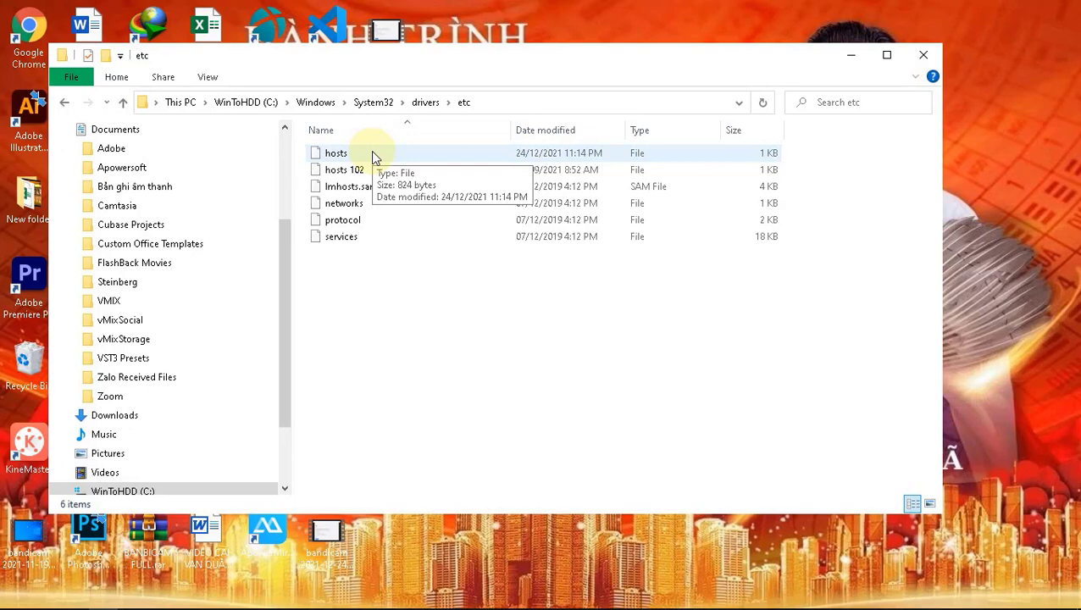
double_click(373, 152)
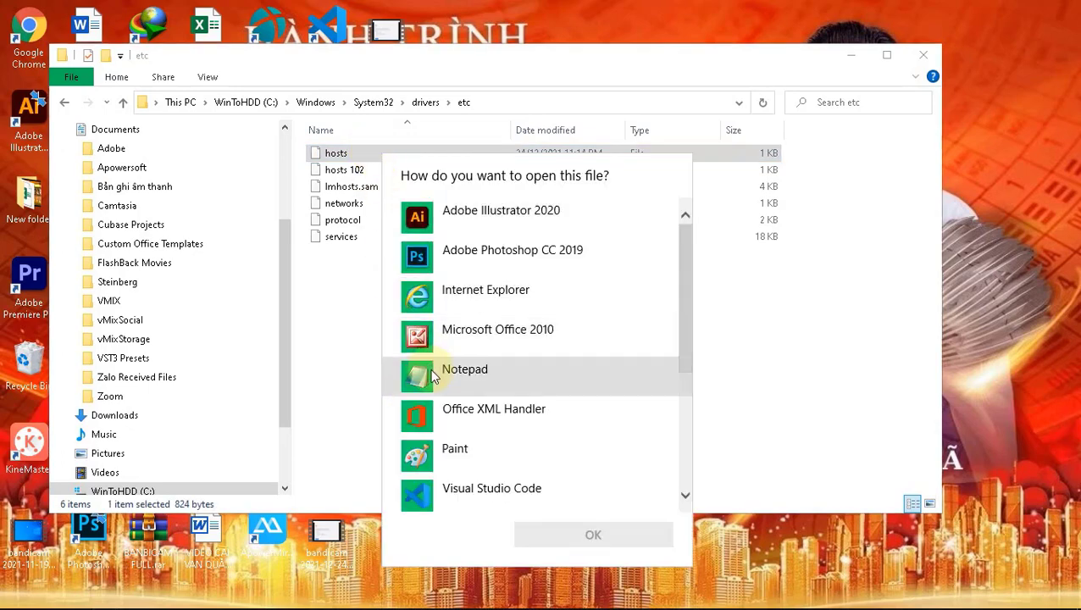
left_click(419, 375)
left_click(593, 535)
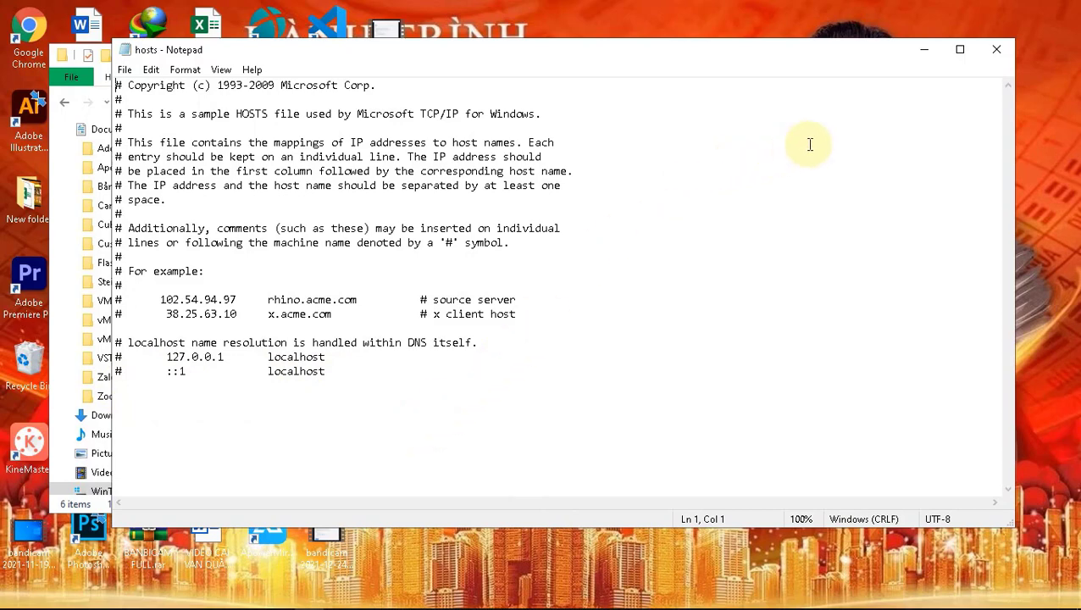
left_click(997, 49)
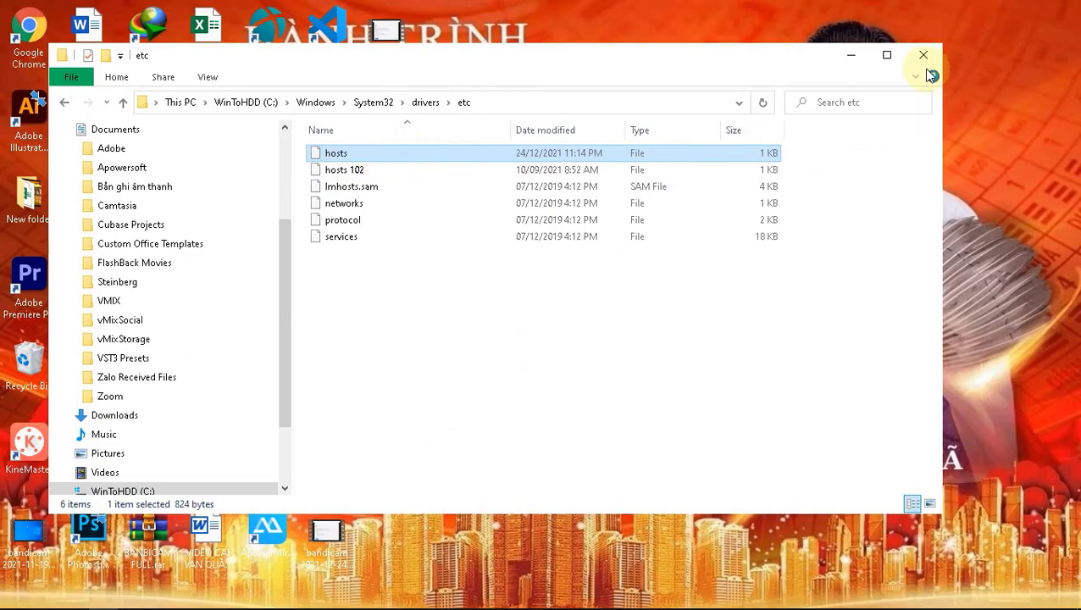
Minimize the etc folder window and switch to the Photos app showing the picture of the website access error.
left_click(851, 56)
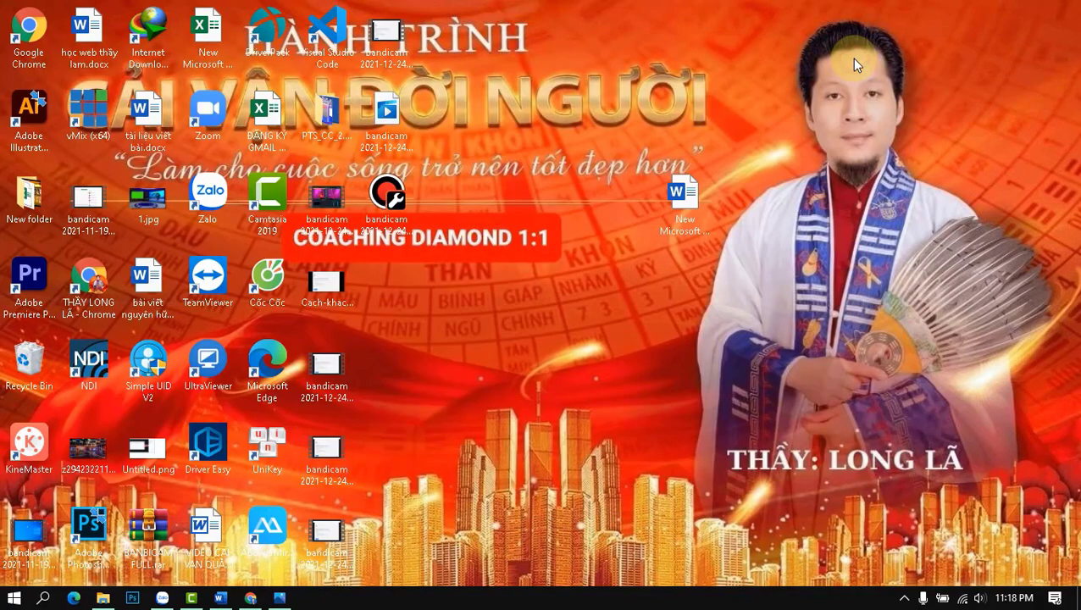
left_click(280, 598)
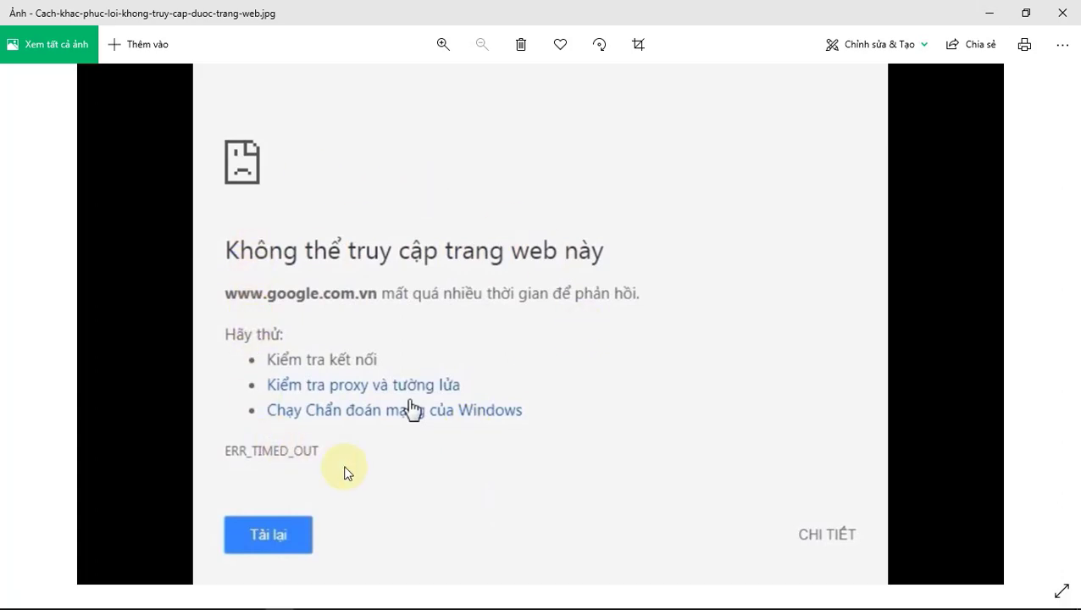